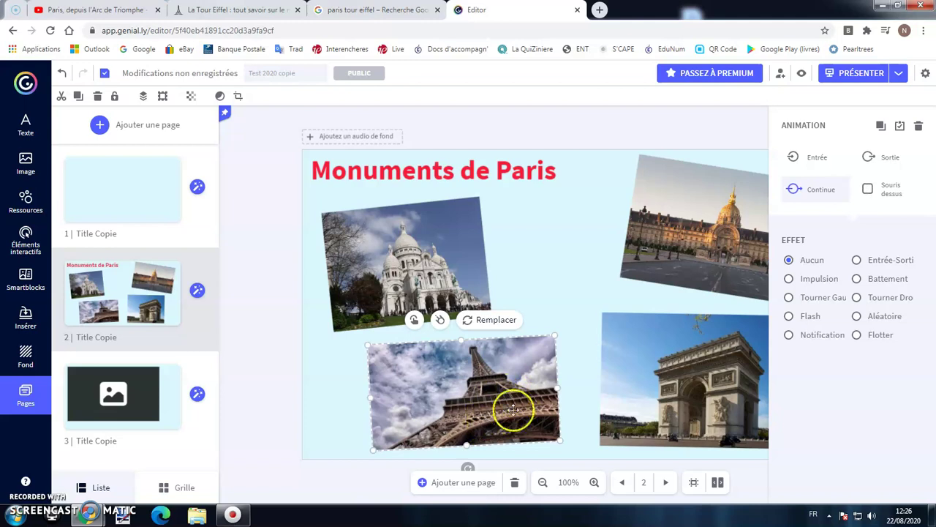
# - Apply the Occulter mouse-over effect to the Eiffel Tower image and check it in the page preview
pyautogui.click(888, 188)
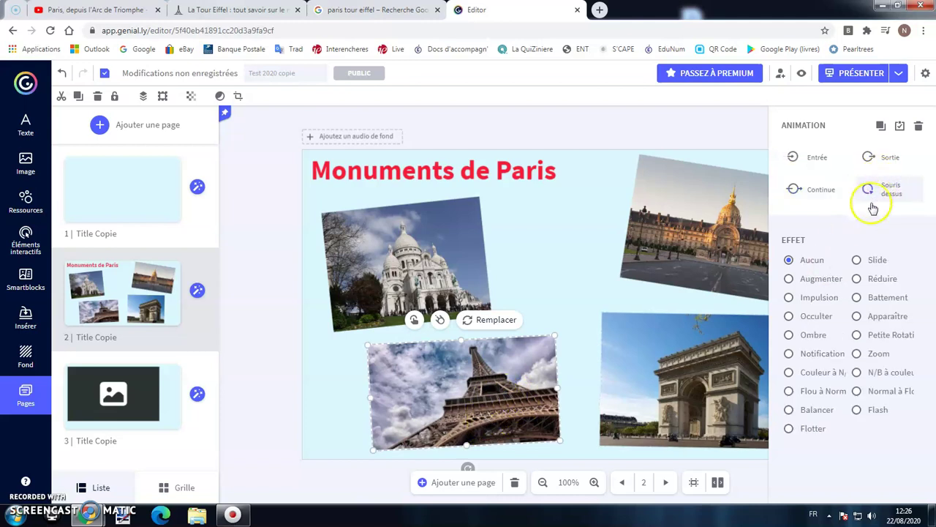
pyautogui.click(820, 319)
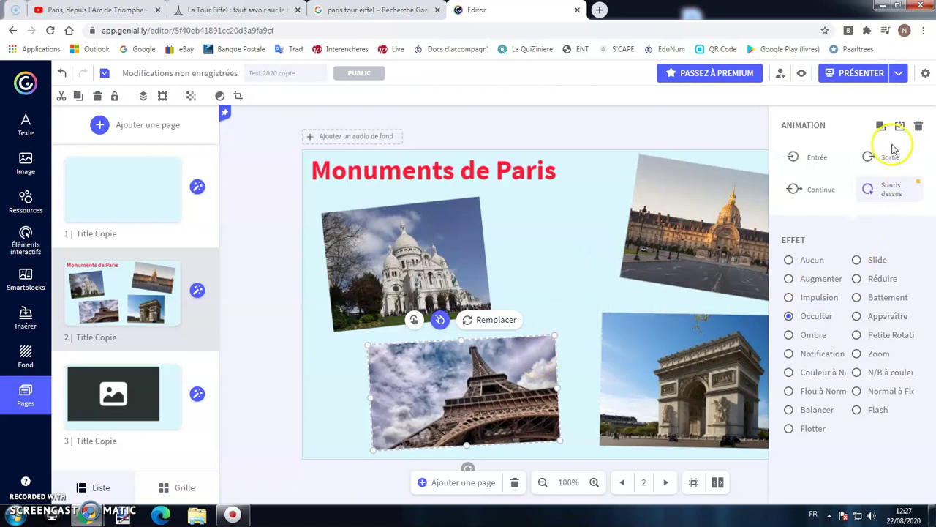
pyautogui.click(576, 239)
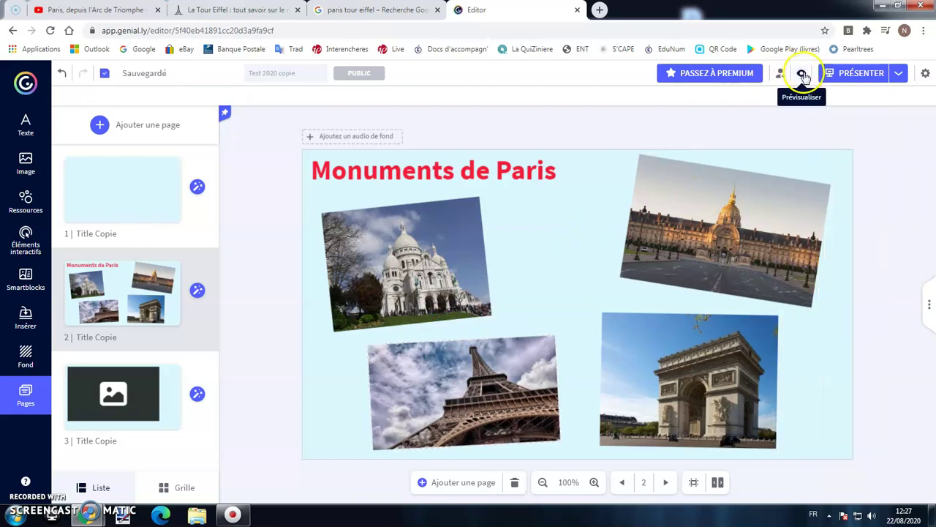
pyautogui.click(802, 75)
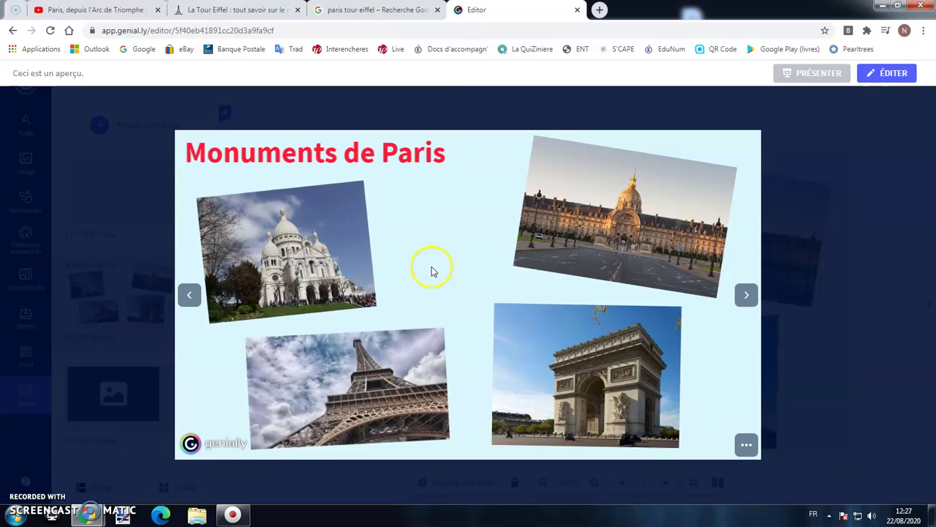
pyautogui.click(896, 74)
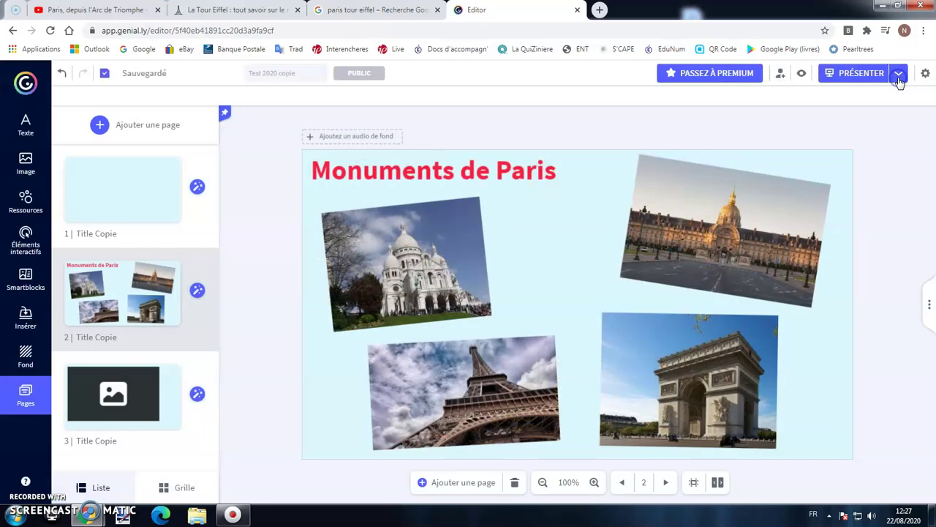
# - Delete all animations from the Sacré-Cœur image
pyautogui.click(433, 230)
pyautogui.click(384, 183)
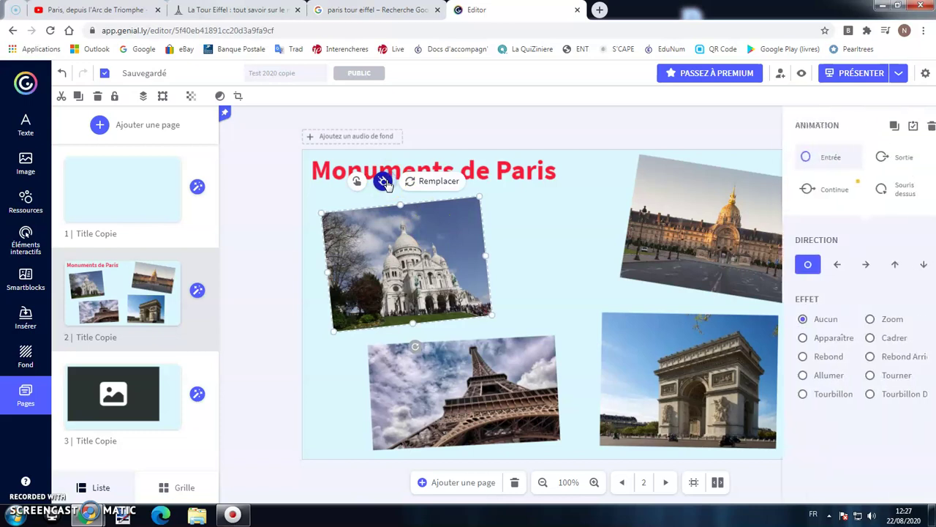
pyautogui.click(921, 128)
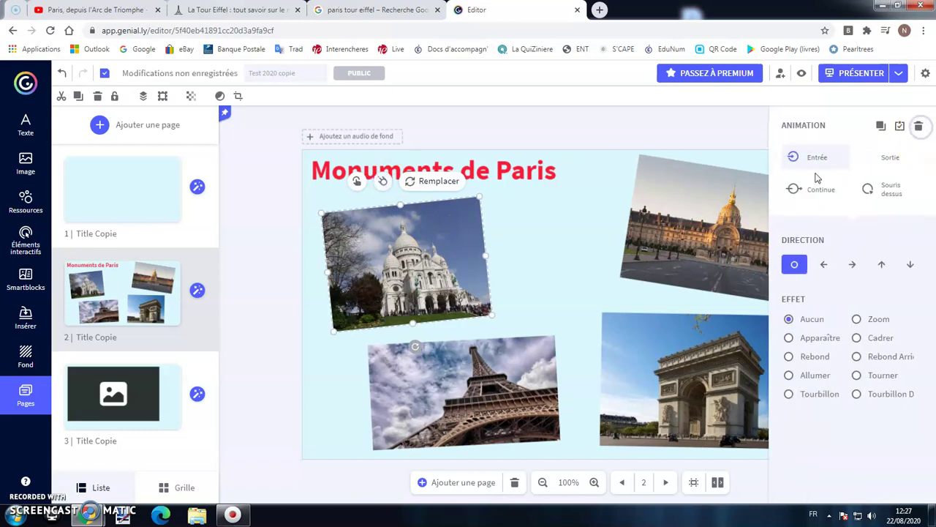
pyautogui.click(589, 253)
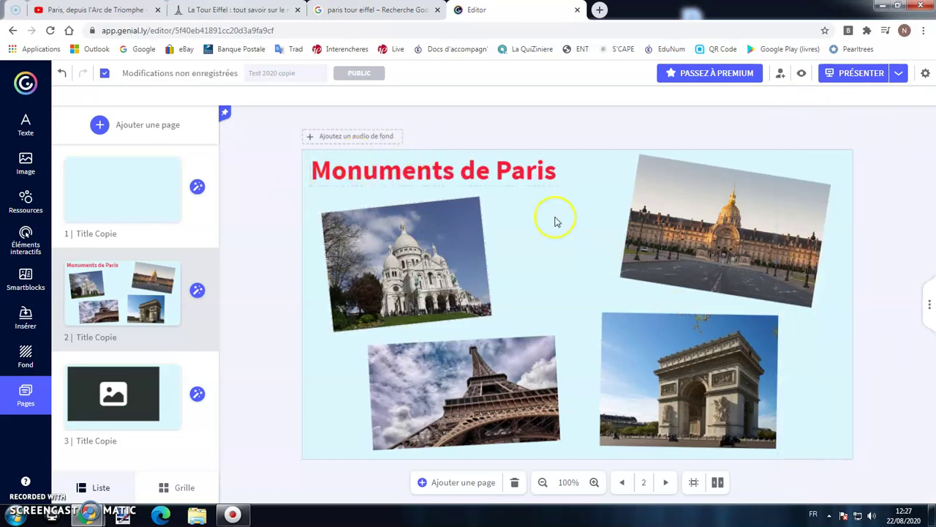
# - Select all elements on the Monuments de Paris page together and delete their animations
pyautogui.moveTo(274, 152); pyautogui.dragTo(932, 475)
pyautogui.click(584, 143)
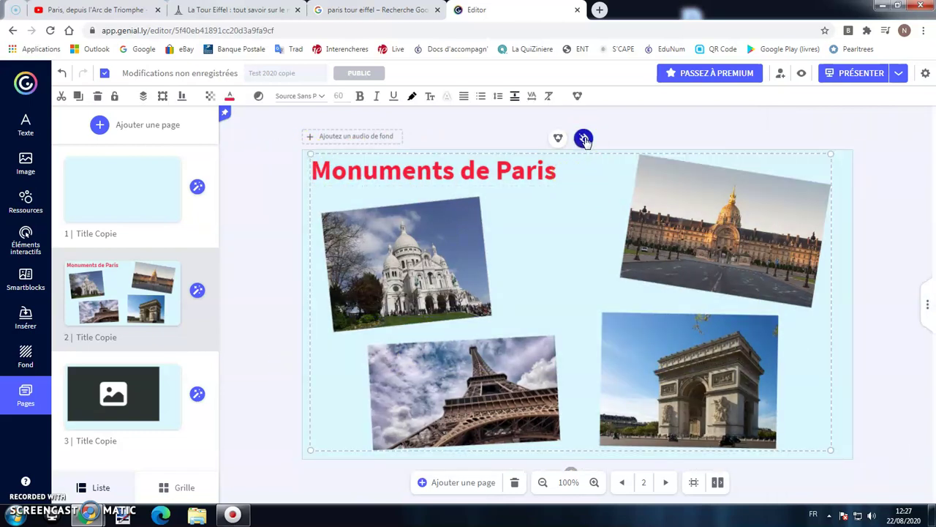
pyautogui.click(537, 288)
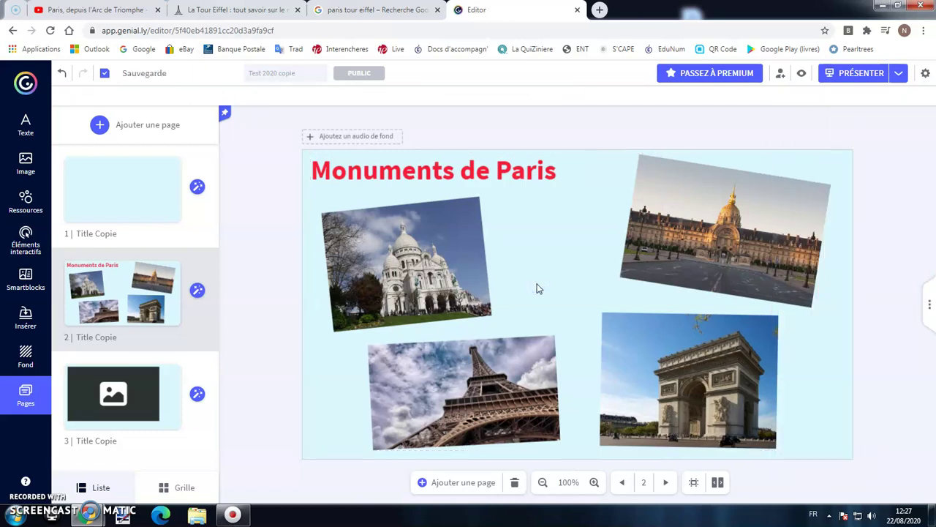
# - Examine the interactivity types available for the Sacré-Cœur image and the page title
pyautogui.click(436, 256)
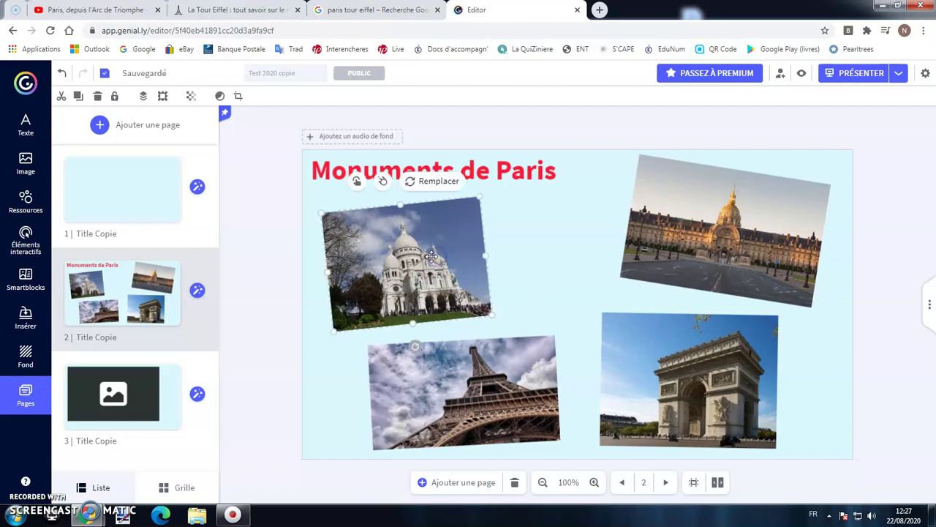
pyautogui.click(356, 183)
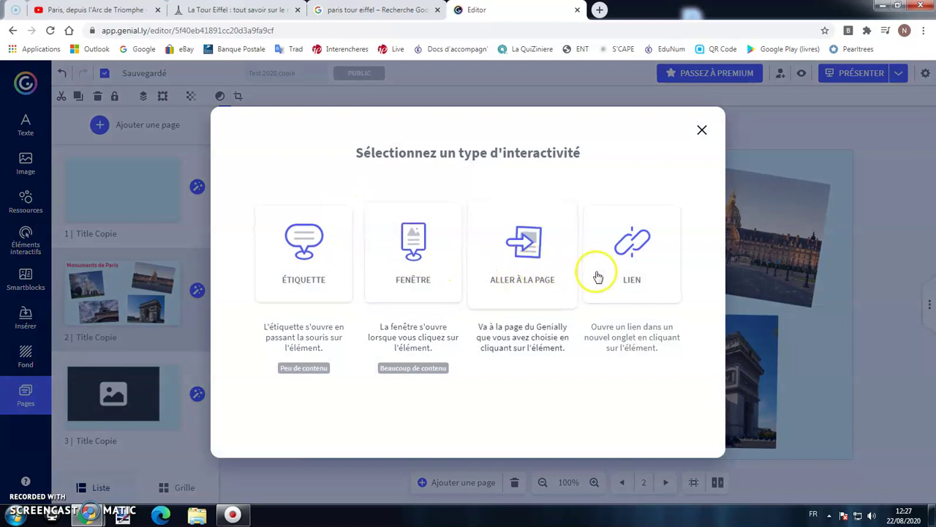
pyautogui.click(702, 129)
pyautogui.click(503, 184)
pyautogui.click(434, 134)
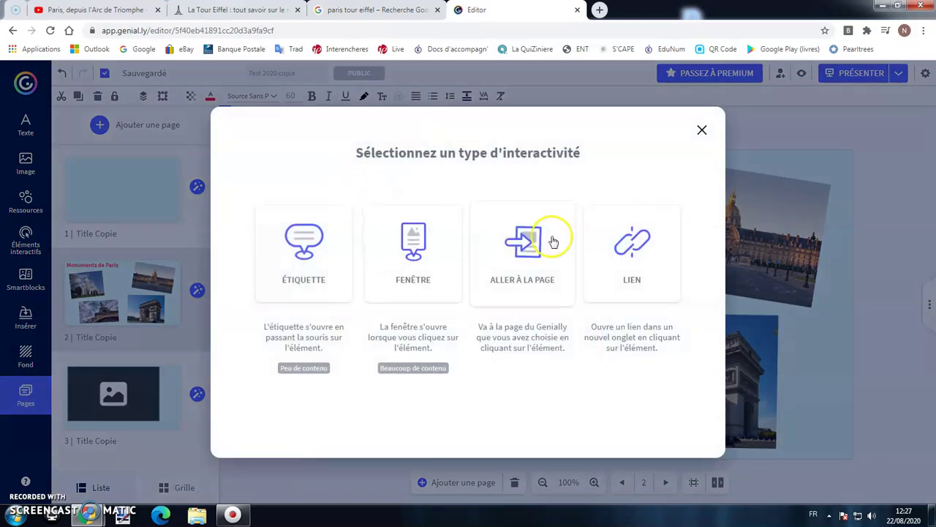
pyautogui.click(702, 129)
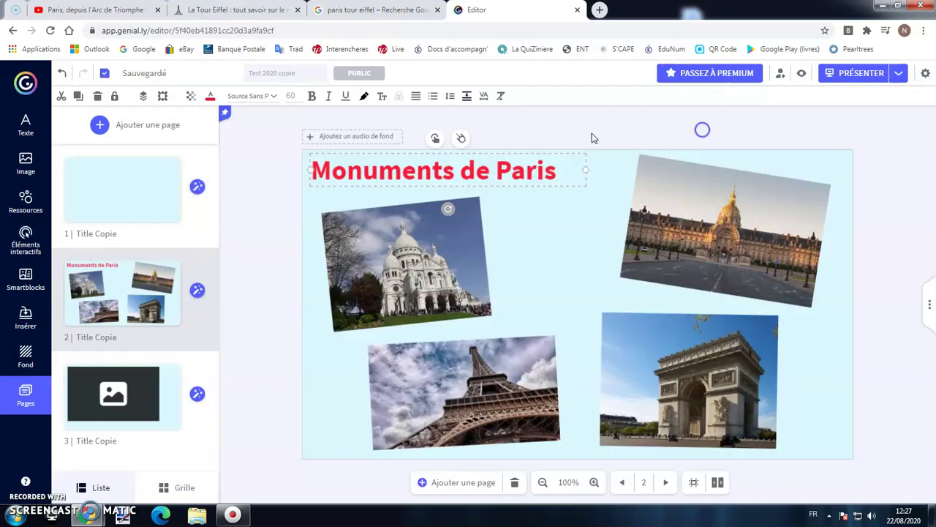
# - Add the interactive eye button to the page and place it beside the Sacré-Cœur image
pyautogui.click(29, 241)
pyautogui.click(187, 165)
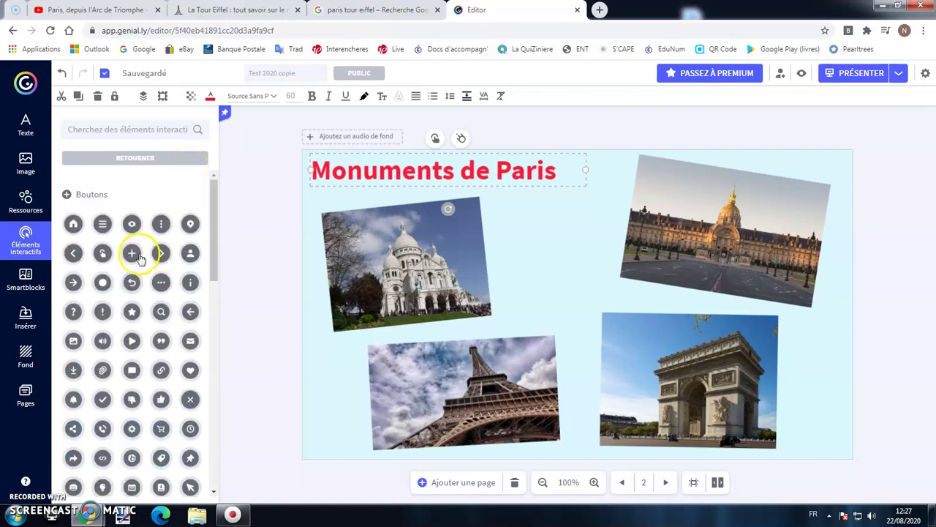
pyautogui.click(132, 223)
pyautogui.moveTo(578, 311); pyautogui.dragTo(531, 231)
pyautogui.moveTo(557, 265); pyautogui.dragTo(539, 222)
# - Recolour the eye button bright blue and move it to the end of the Monuments de Paris title
pyautogui.click(210, 96)
pyautogui.moveTo(300, 151); pyautogui.dragTo(321, 117)
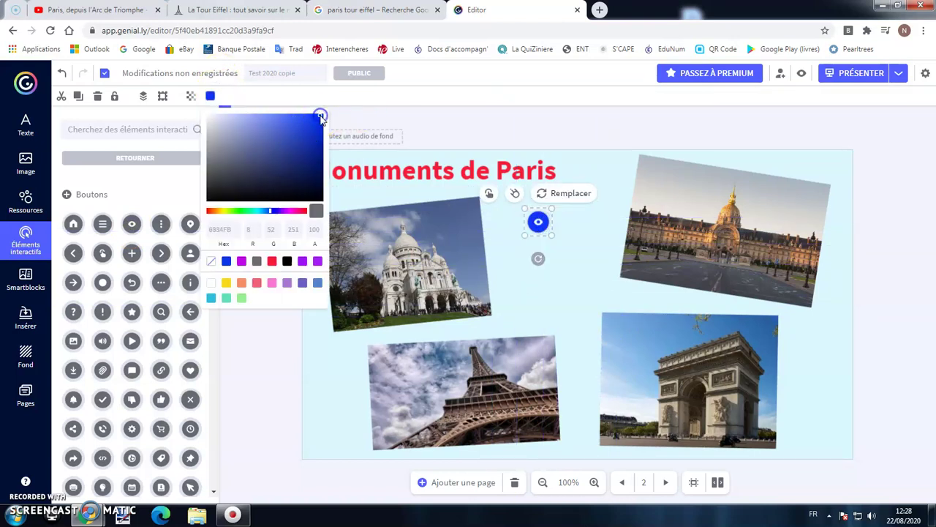
pyautogui.click(567, 255)
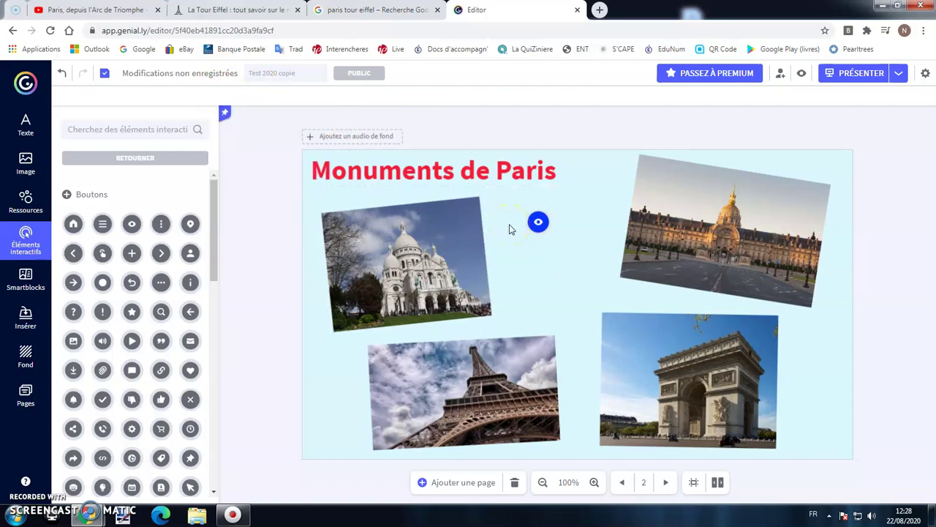
pyautogui.moveTo(557, 216); pyautogui.dragTo(601, 167)
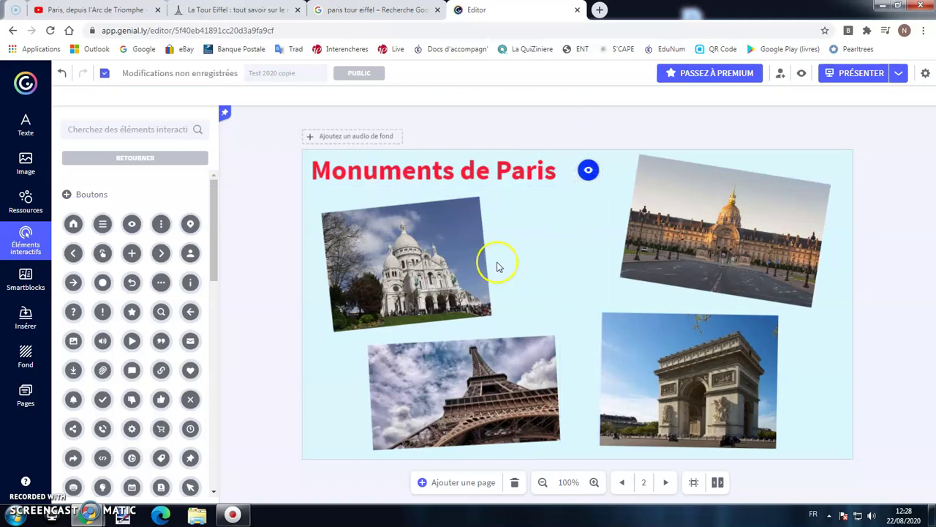
# - Open the interactivity choices for the Eiffel Tower image and copy the toureiffel.paris/fr/le-monument address from its open browser page
pyautogui.click(458, 414)
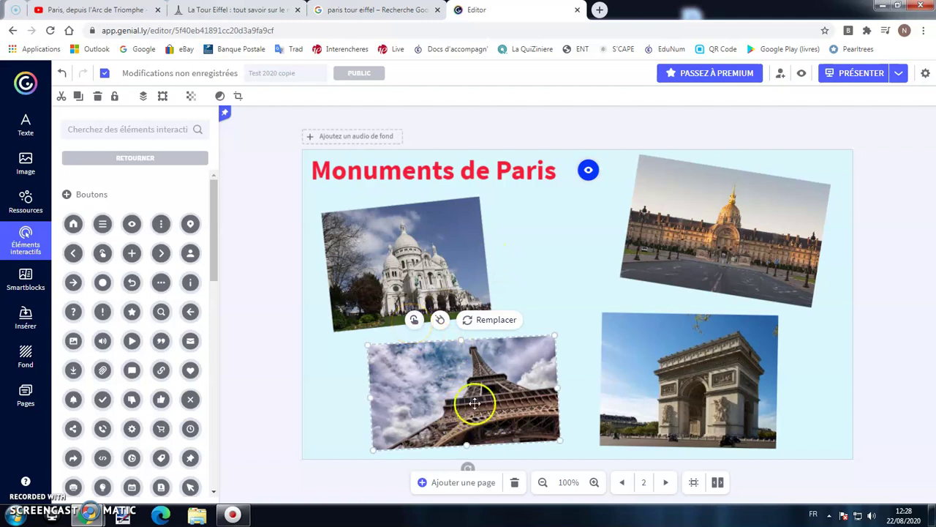
pyautogui.click(413, 322)
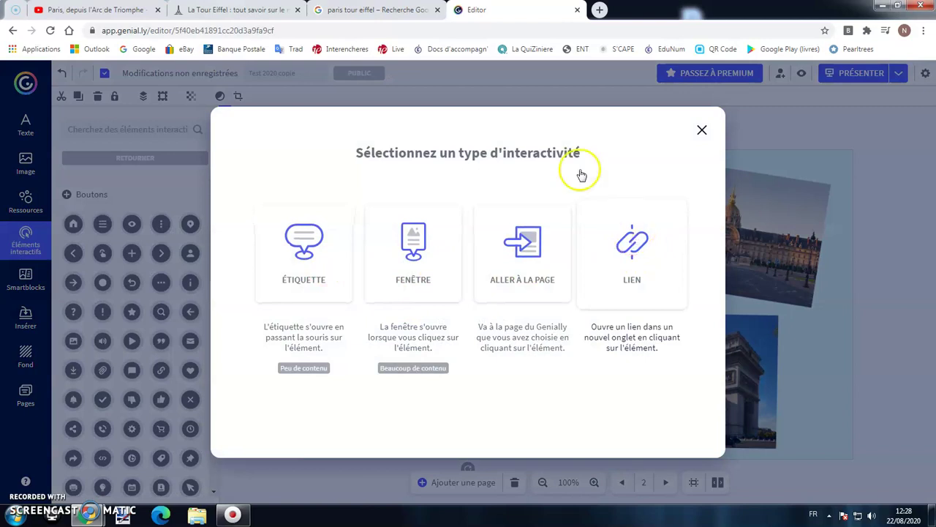
pyautogui.click(235, 9)
pyautogui.click(210, 32)
pyautogui.hotkey('ctrl', 'c')
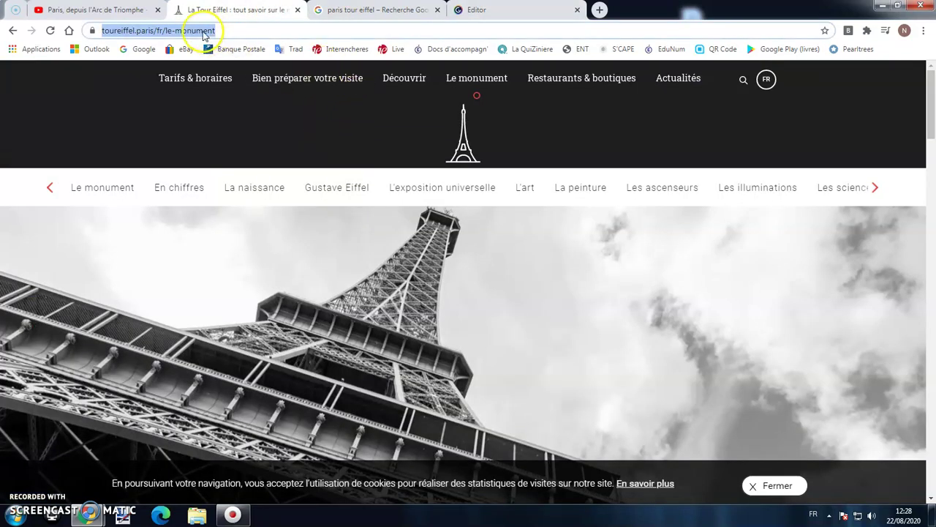
pyautogui.rightClick(204, 33)
pyautogui.click(231, 75)
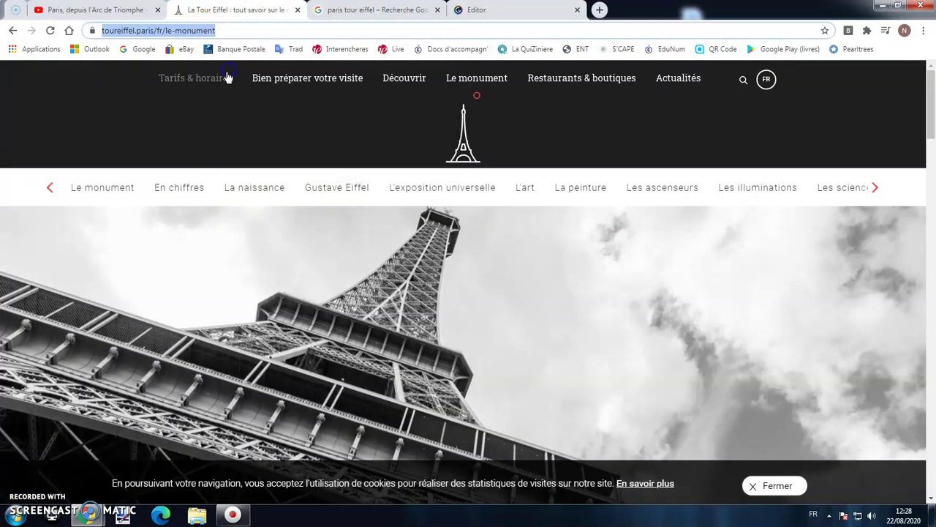
pyautogui.click(489, 9)
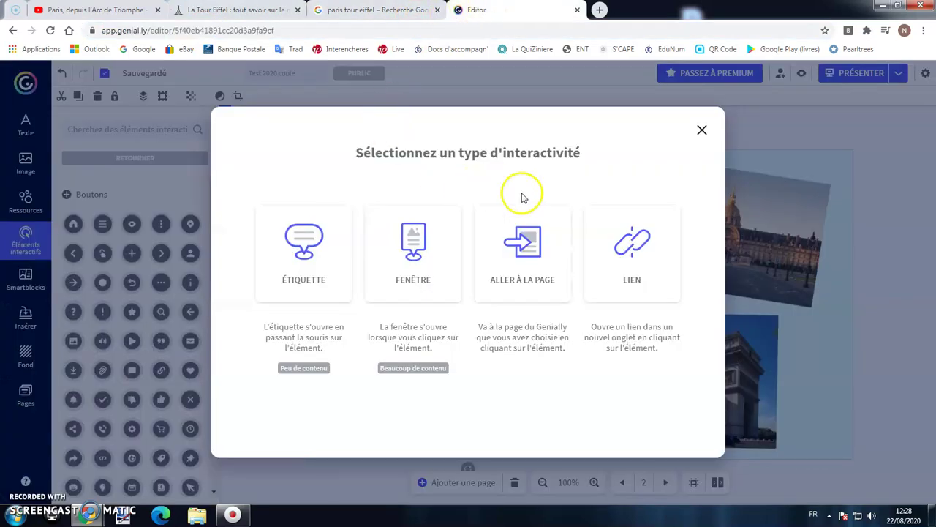
pyautogui.click(640, 252)
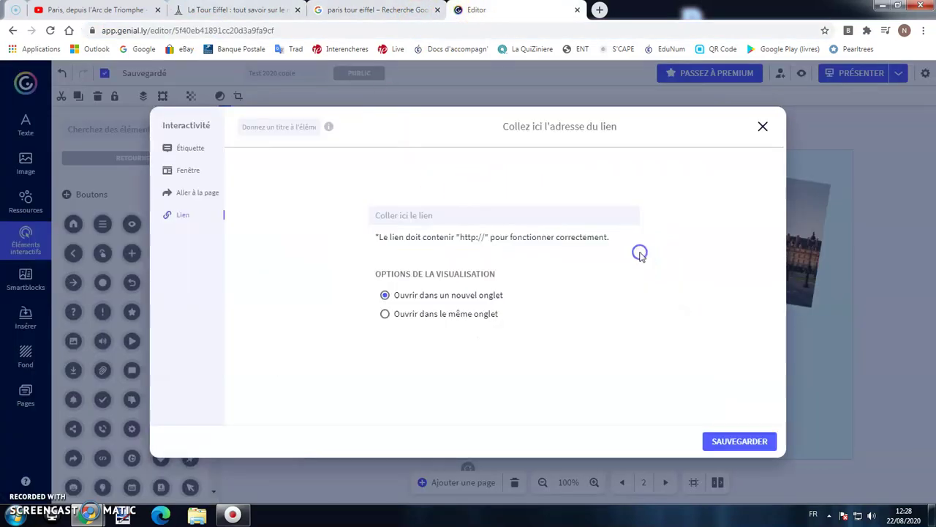
pyautogui.rightClick(523, 219)
pyautogui.click(529, 292)
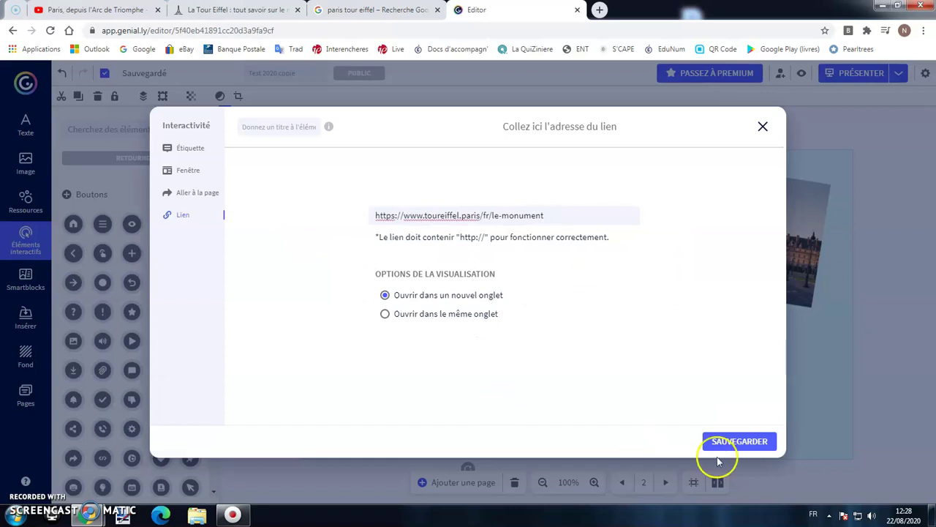
pyautogui.click(740, 441)
# - Present the Genially, test the Eiffel Tower image's link on the second page, and return to the editor
pyautogui.click(849, 76)
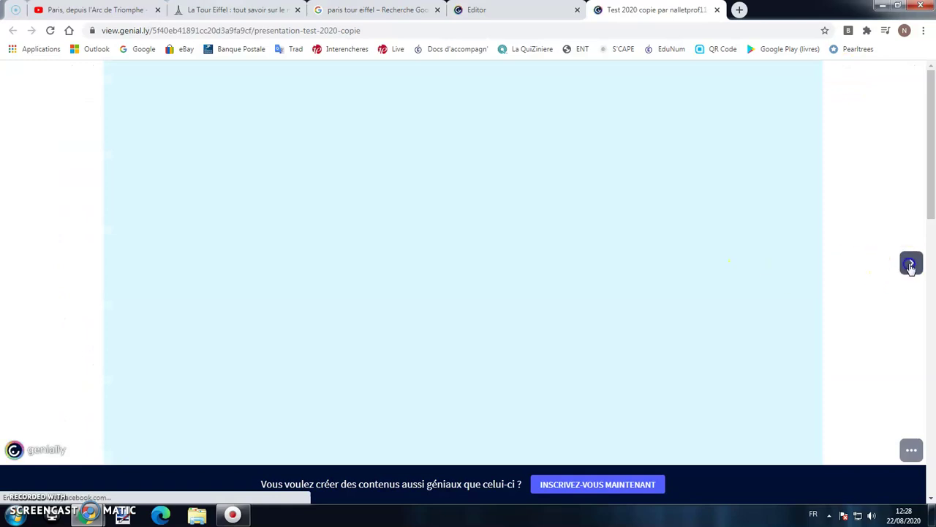
pyautogui.click(911, 265)
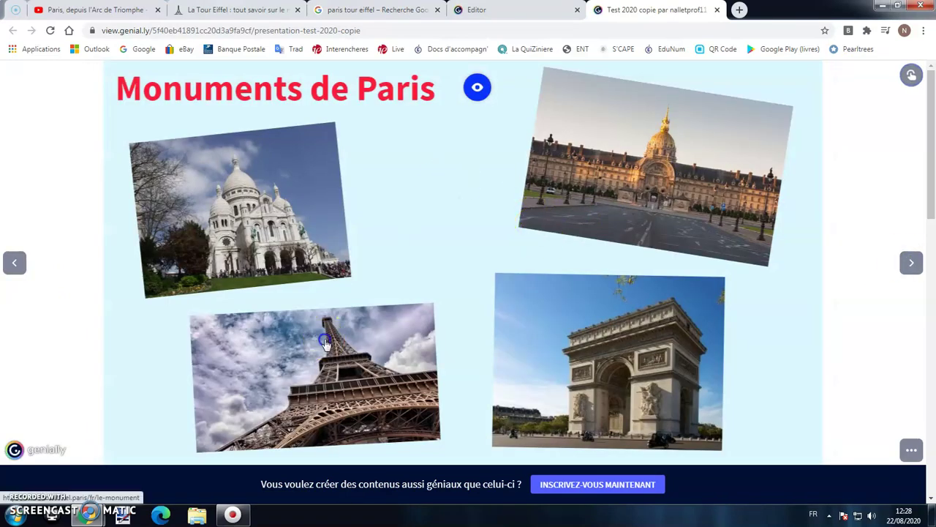
pyautogui.click(325, 338)
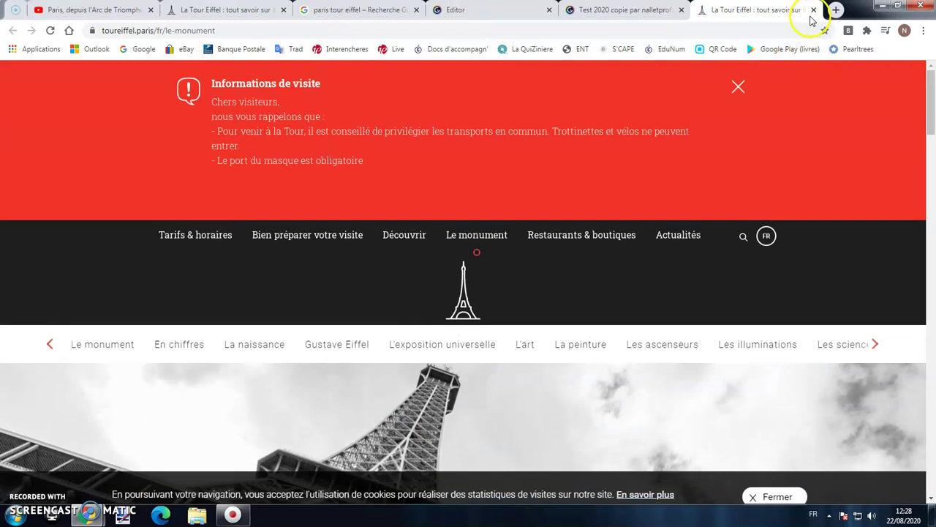
pyautogui.click(813, 9)
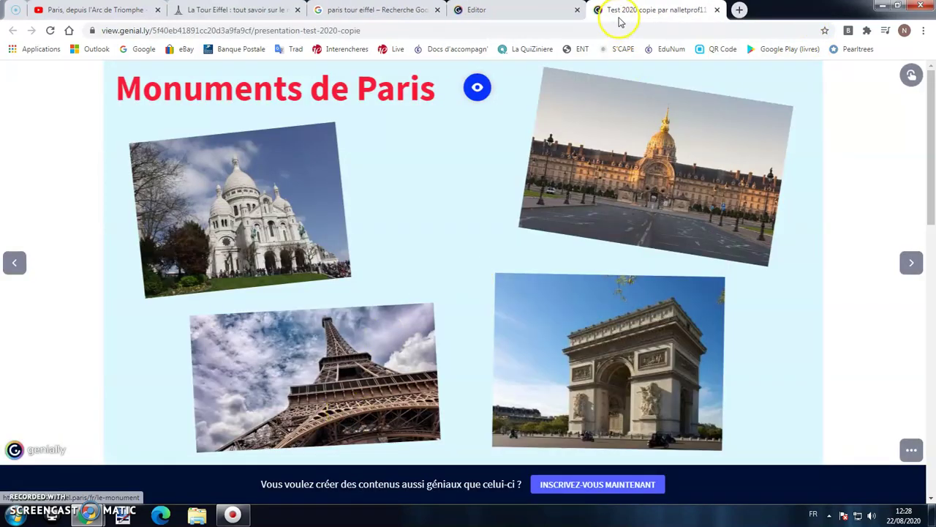
pyautogui.click(716, 10)
pyautogui.click(558, 260)
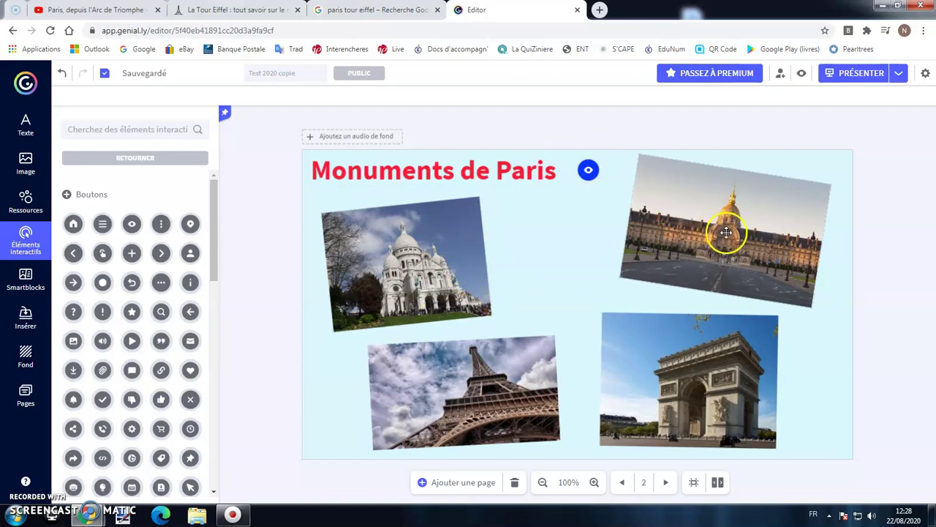
# - Give the Arc de Triomphe image a pop-up window (Fenêtre) interactivity and set the window size to Moyenne
pyautogui.click(699, 348)
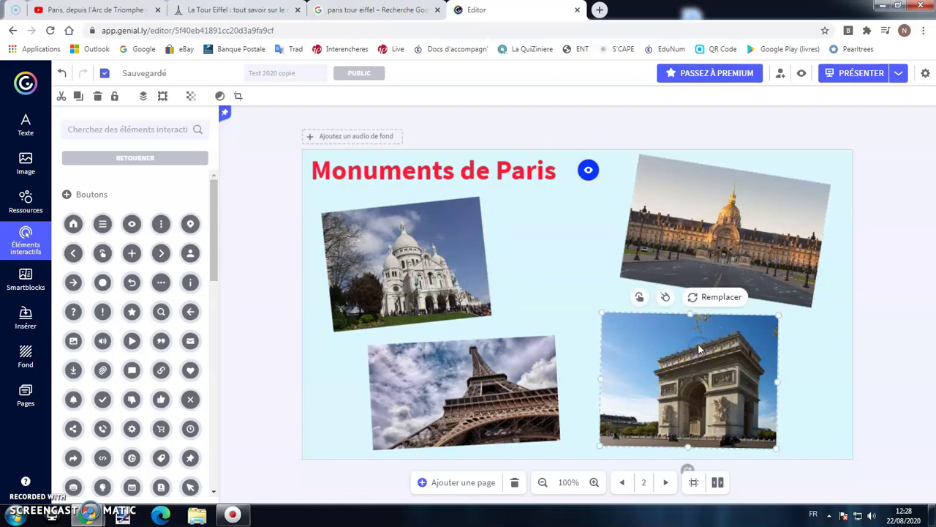
pyautogui.click(641, 299)
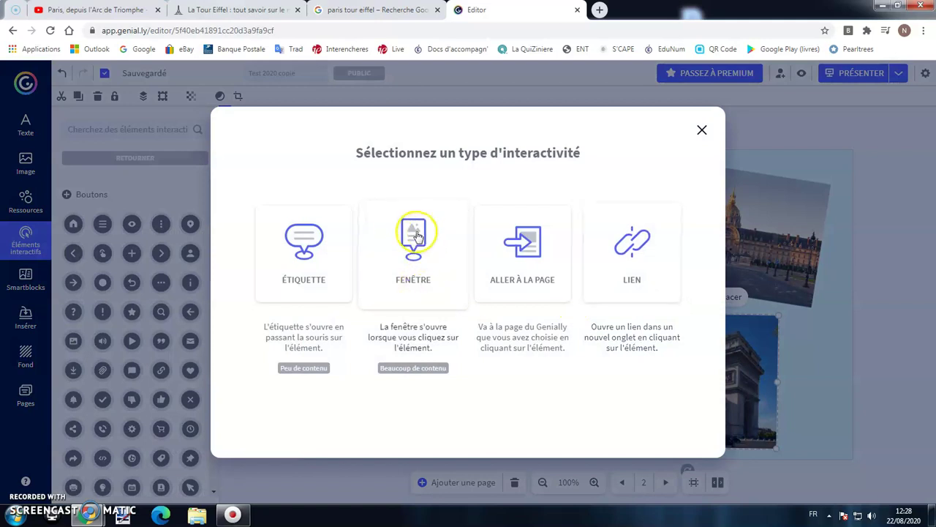
pyautogui.click(415, 232)
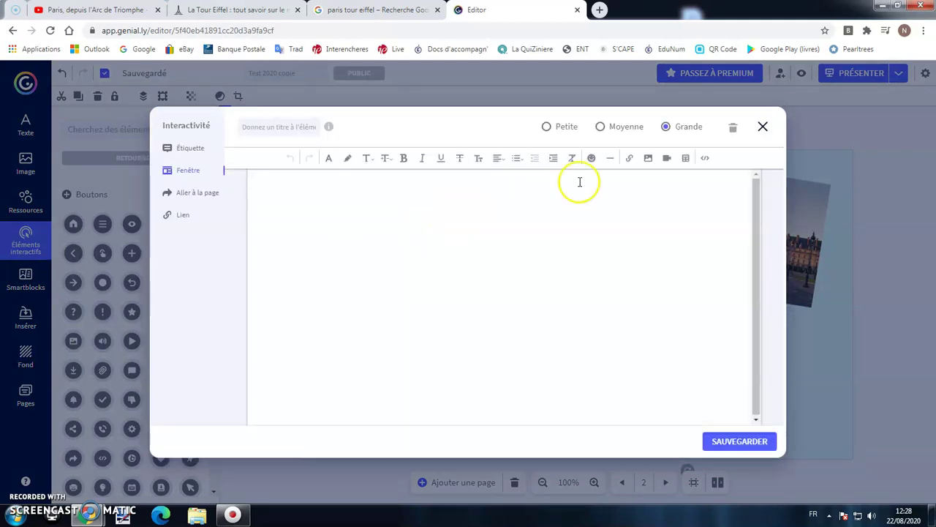
pyautogui.click(603, 127)
pyautogui.click(566, 127)
pyautogui.click(599, 126)
pyautogui.click(665, 127)
pyautogui.click(618, 128)
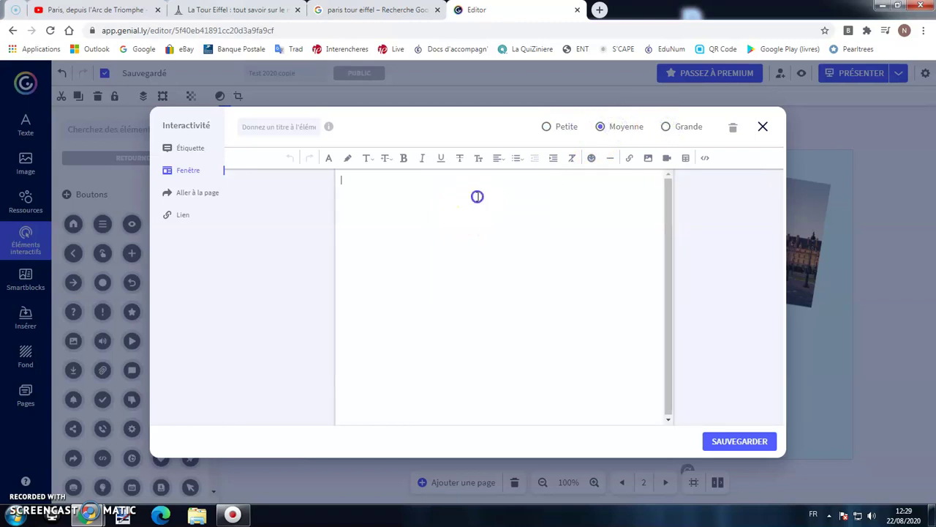
# - Enter the text "hfdmhahadhmkdahadhda" in the pop-up window and format it at size 24 in blue
pyautogui.click(409, 192)
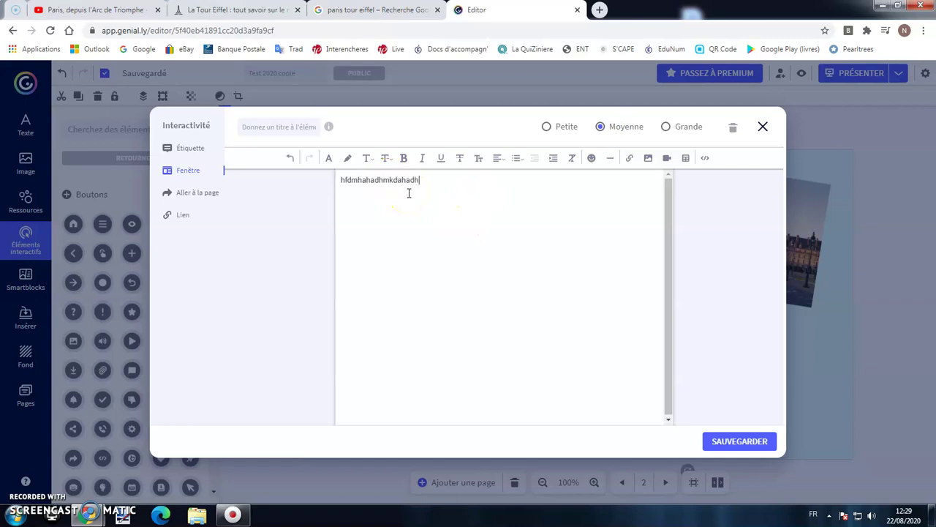
pyautogui.click(387, 160)
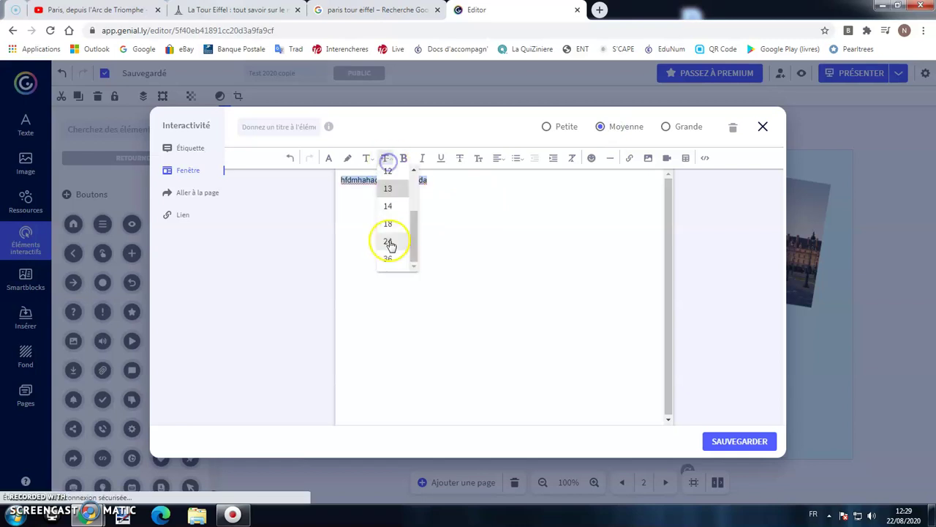
pyautogui.click(396, 301)
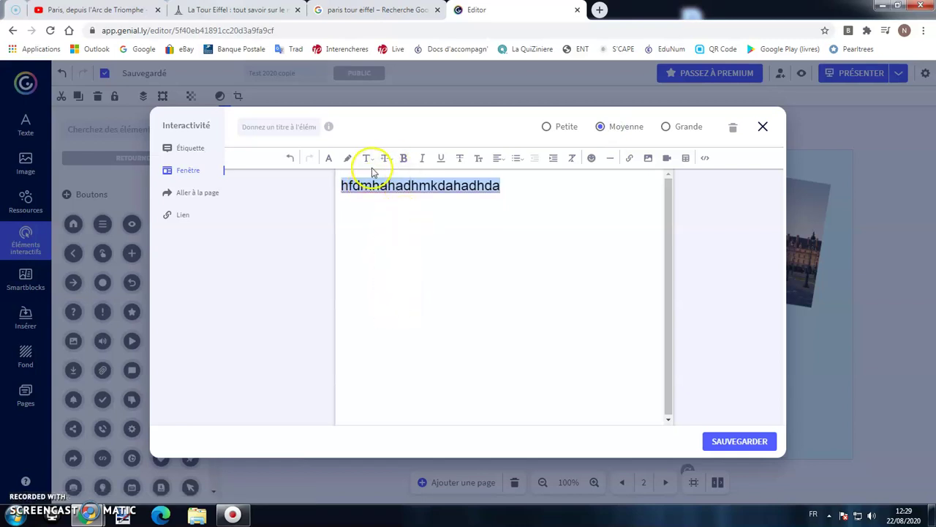
pyautogui.click(331, 160)
pyautogui.click(393, 192)
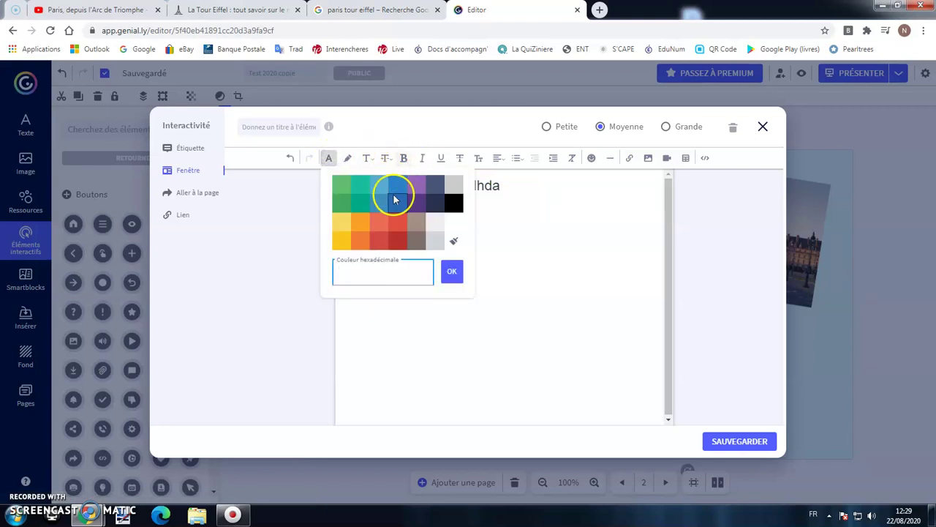
pyautogui.click(445, 206)
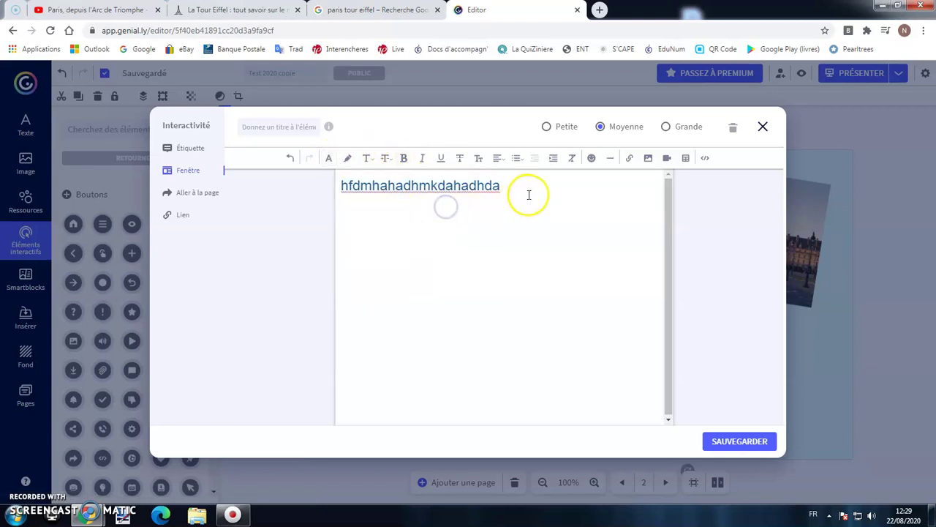
pyautogui.click(649, 158)
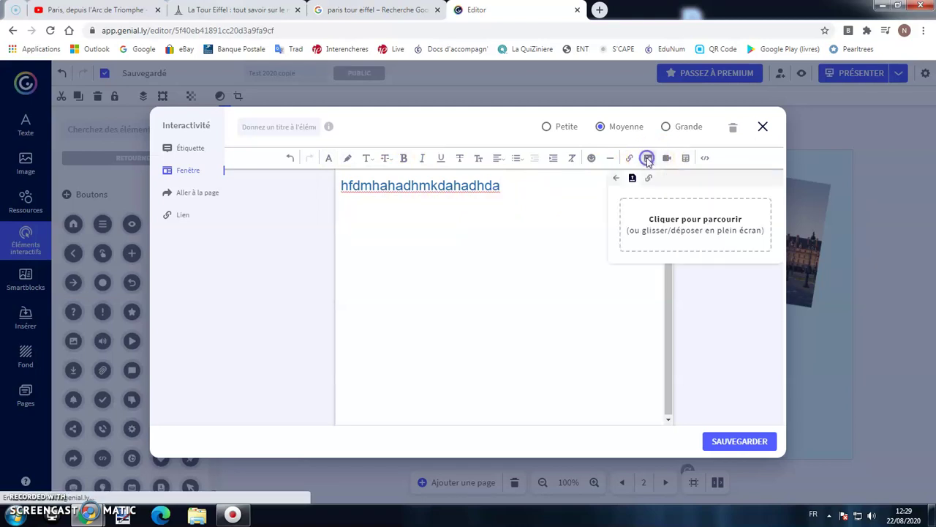
pyautogui.click(662, 229)
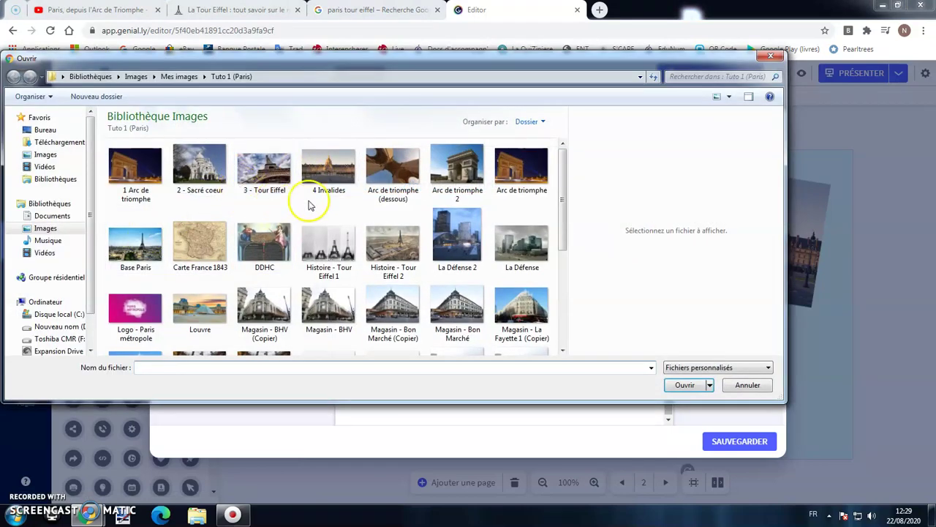
pyautogui.doubleClick(522, 167)
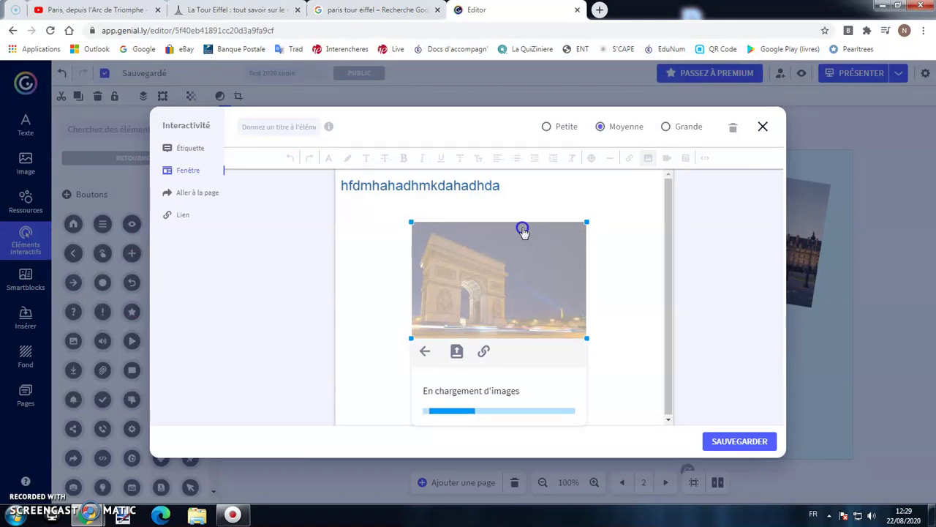
pyautogui.moveTo(589, 220); pyautogui.dragTo(667, 255)
pyautogui.click(516, 217)
pyautogui.press('Delete')
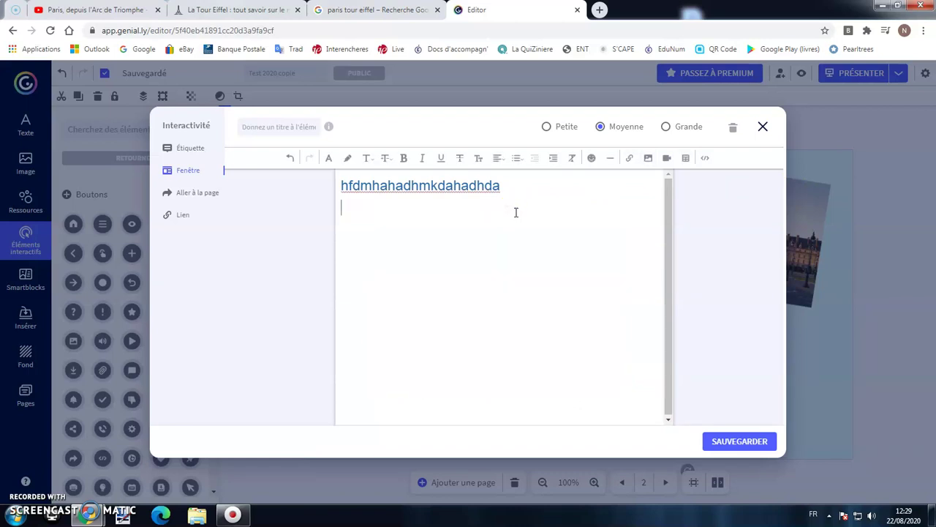
# - Insert the night photo "Arc de triomphe" from the Tuto 1 (Paris) folder below the text and caption it "Arc de triomphe"
pyautogui.click(648, 157)
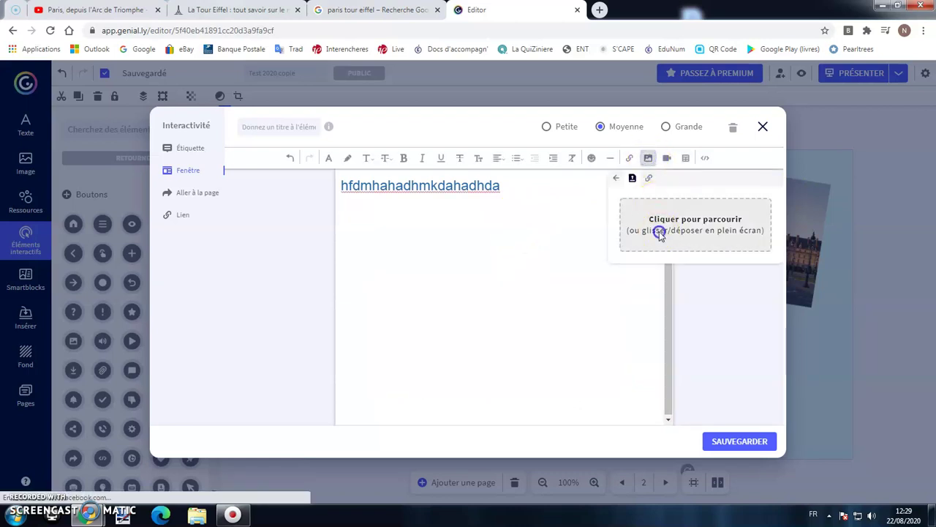
pyautogui.click(695, 223)
pyautogui.doubleClick(522, 167)
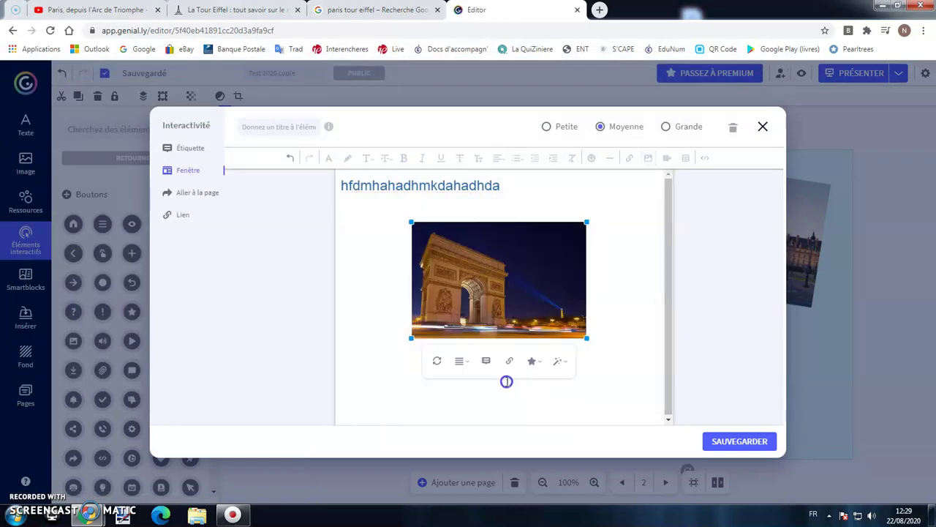
pyautogui.click(486, 361)
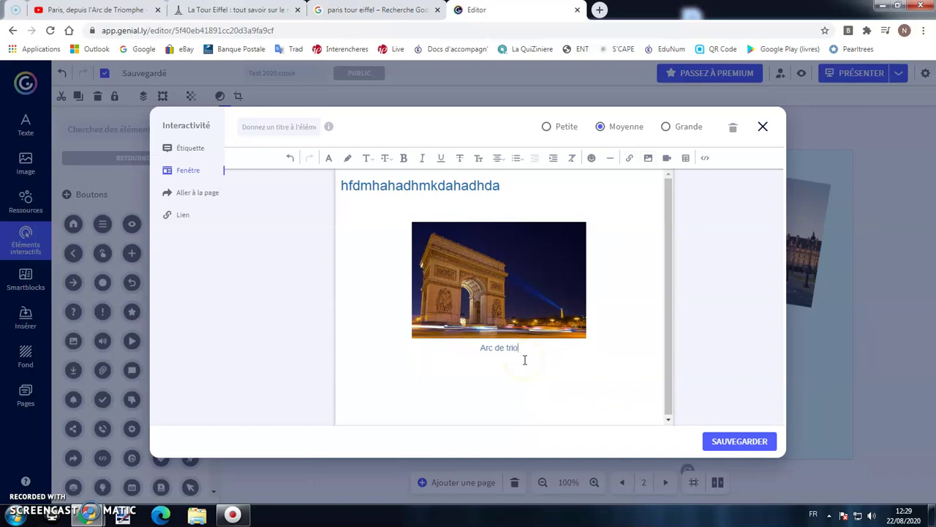
# - Enlarge the inserted night photo to the full width of the pop-up window and save the interactivity
pyautogui.click(559, 252)
pyautogui.moveTo(586, 222); pyautogui.dragTo(657, 219)
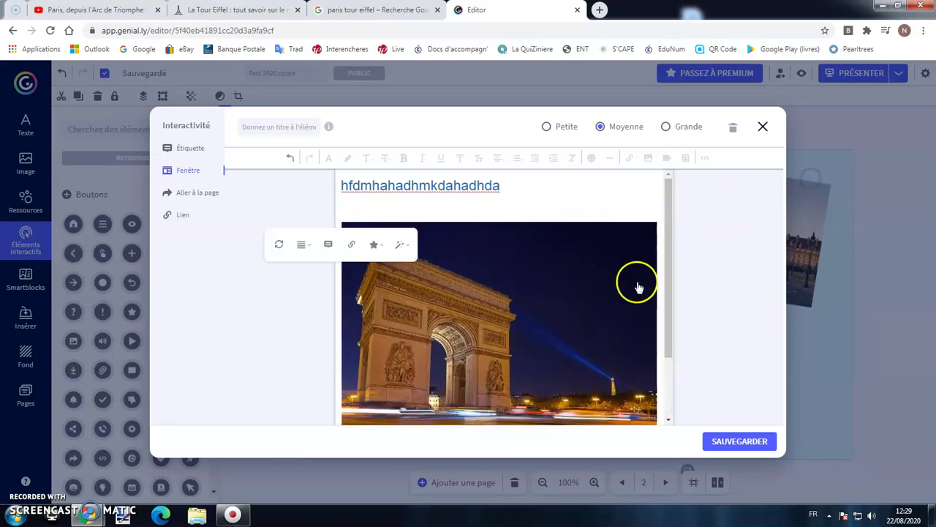
pyautogui.scroll(-2, 637, 282)
pyautogui.click(737, 441)
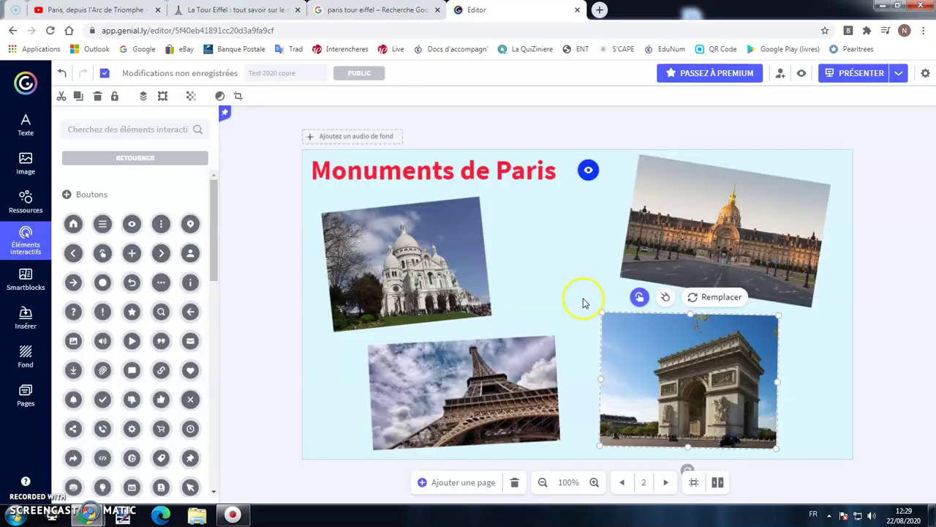
# - Present the Genially, test the Arc de Triomphe image's pop-up window on the second page, and return to the editor
pyautogui.click(855, 73)
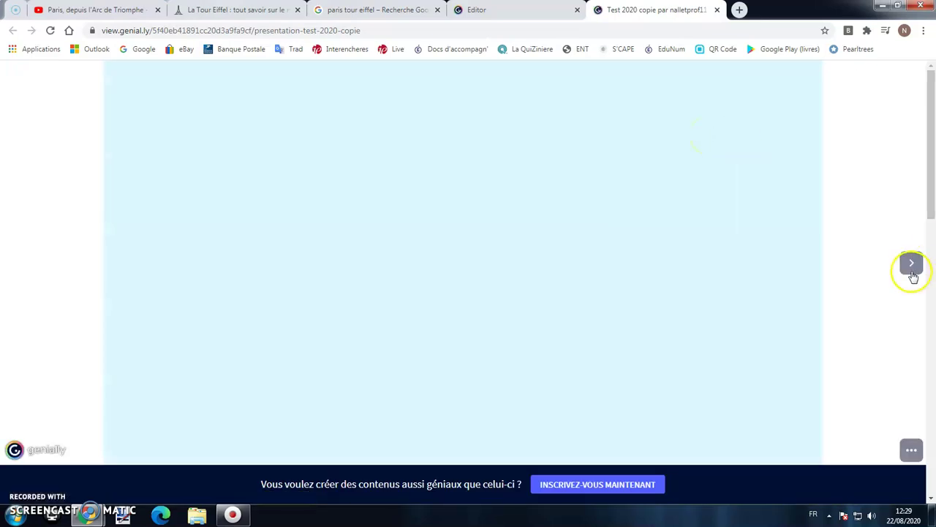
pyautogui.click(913, 273)
pyautogui.click(610, 314)
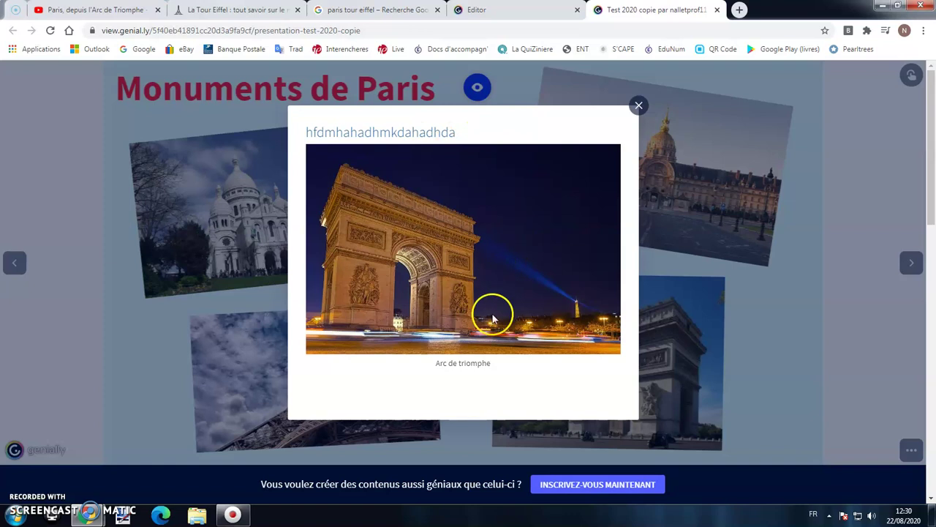
pyautogui.click(639, 105)
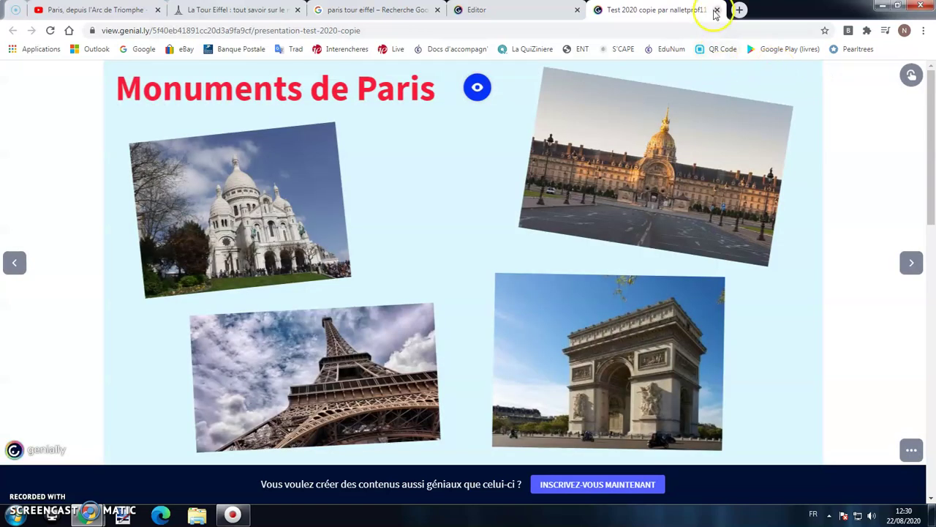
pyautogui.click(717, 11)
# - Give the Sacré-Coeur image a label (Étiquette) interactivity containing the text "Sacré-Coeur"
pyautogui.click(449, 251)
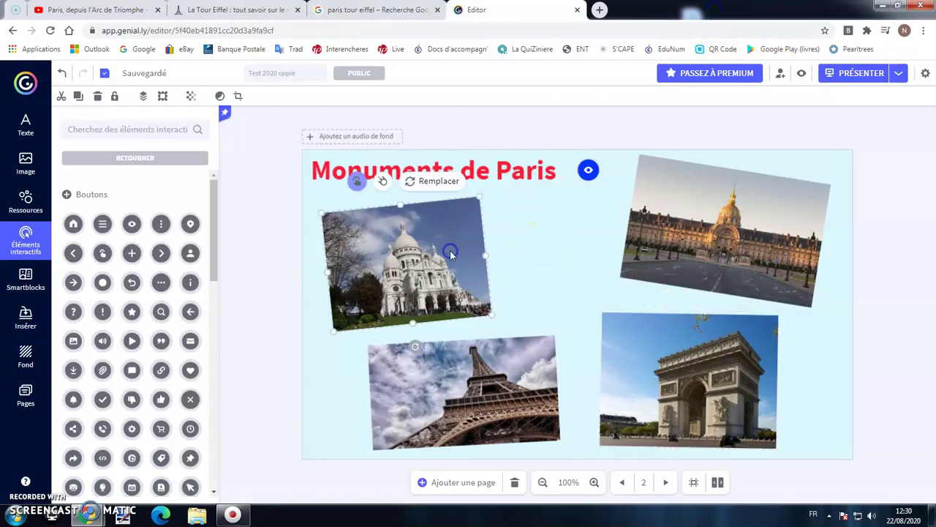
pyautogui.click(358, 182)
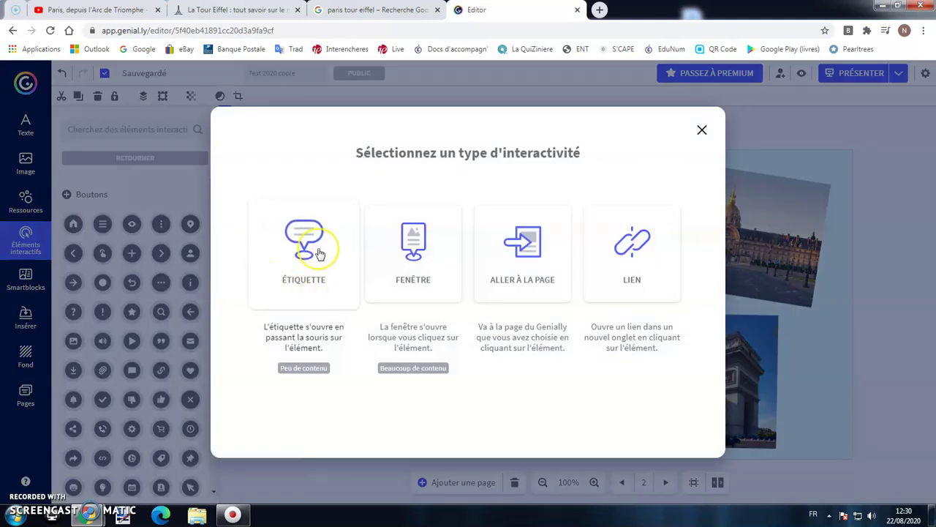
pyautogui.click(389, 245)
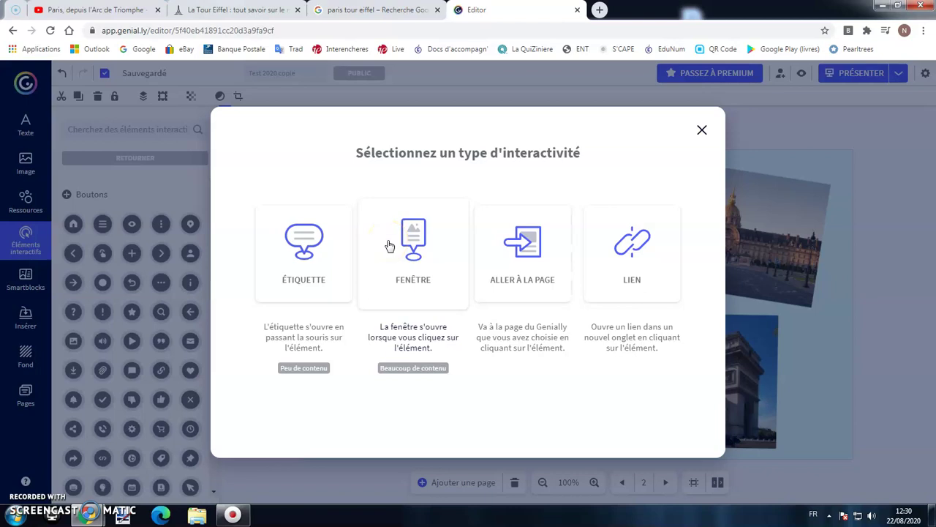
pyautogui.click(326, 248)
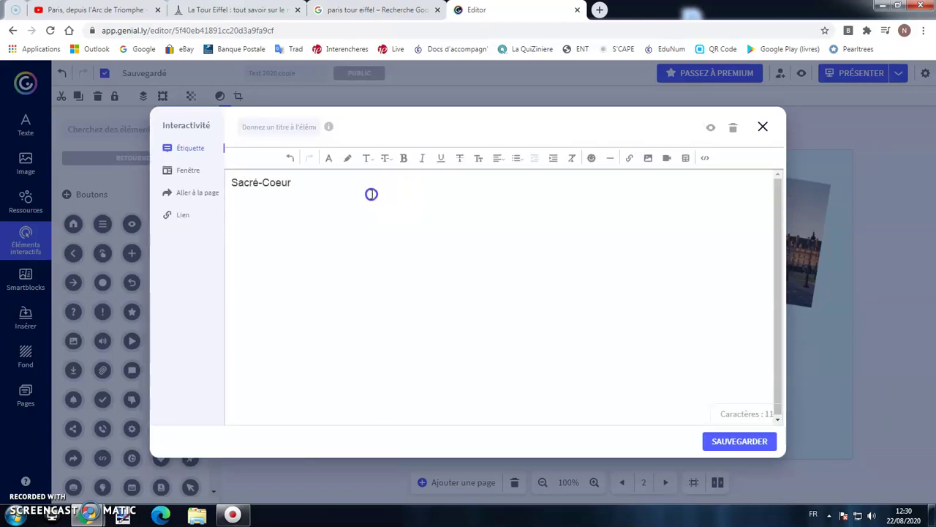
# - Enlarge the font of the "Sacré-Coeur" label text and save the label
pyautogui.moveTo(370, 194); pyautogui.dragTo(219, 193)
pyautogui.click(383, 157)
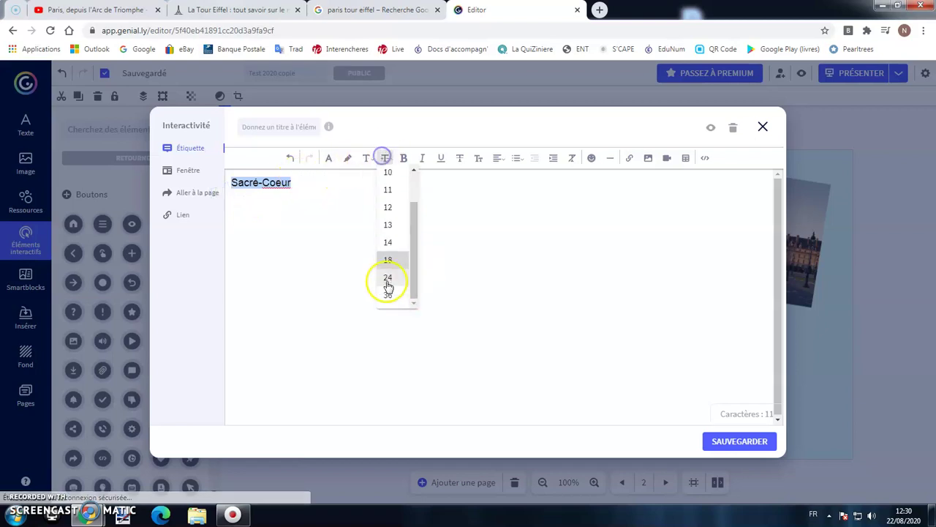
pyautogui.click(392, 294)
pyautogui.click(731, 443)
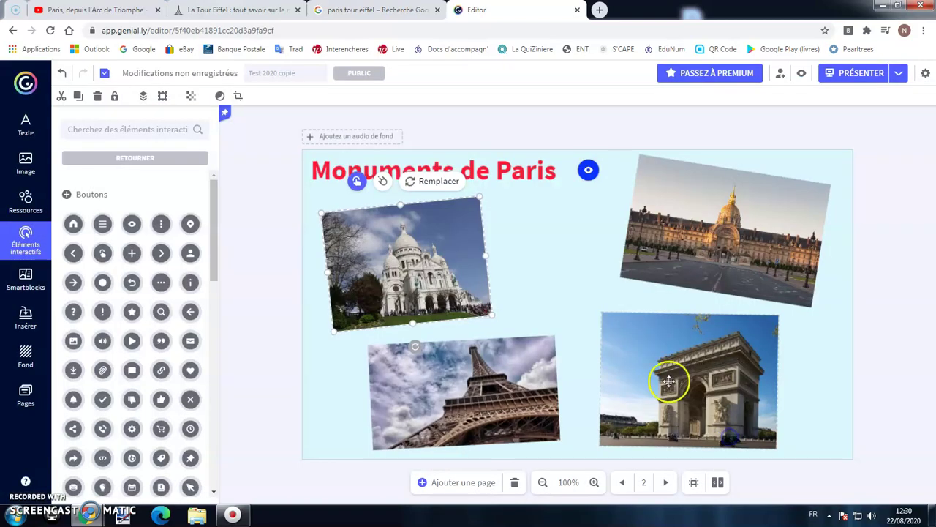
# - Present the Genially, test the Sacré-Coeur image's label on the second page, and return to the editor
pyautogui.click(853, 76)
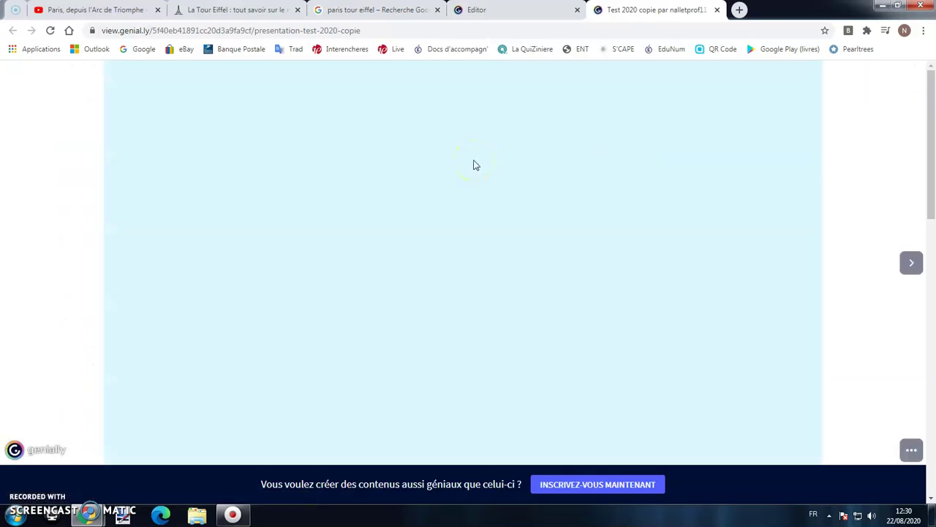
pyautogui.click(911, 262)
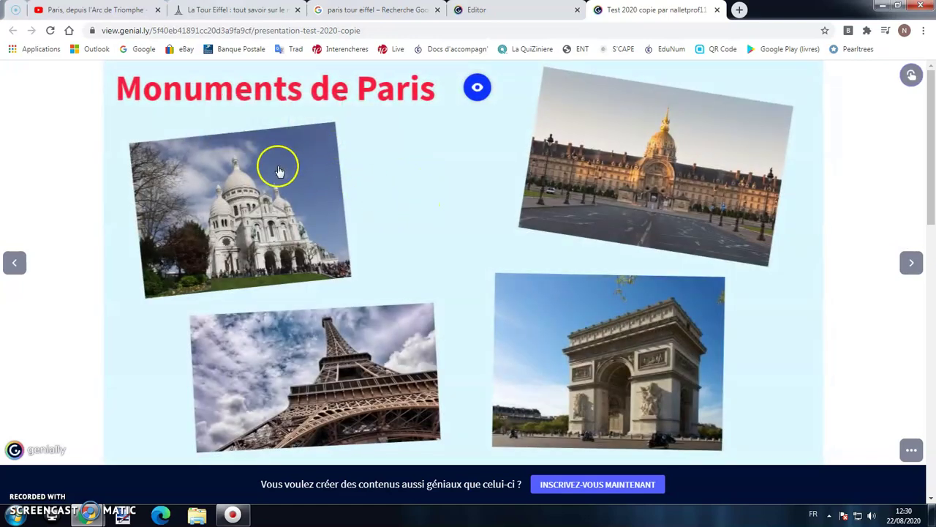
pyautogui.moveTo(278, 167)
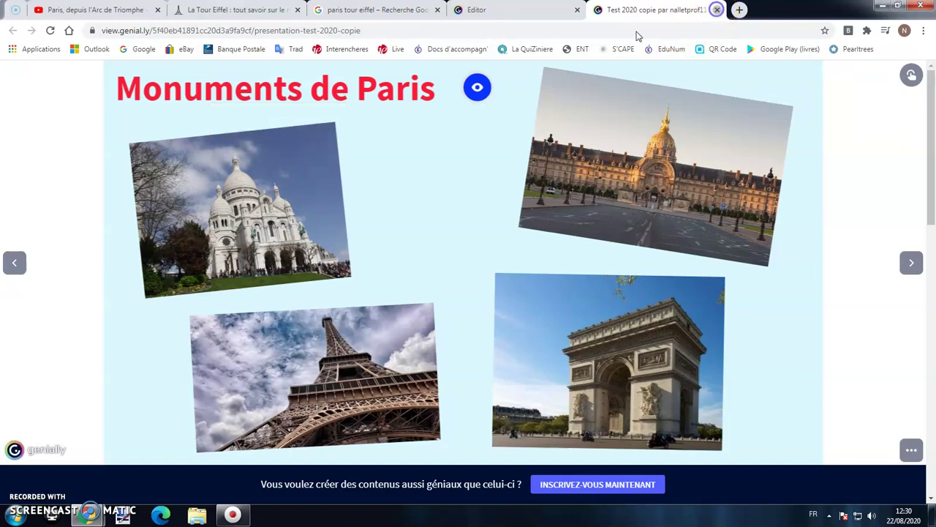
pyautogui.click(717, 10)
# - Show the list of pages, view page 3 with the Arc de Triomphe video, and return to page 2
pyautogui.click(560, 243)
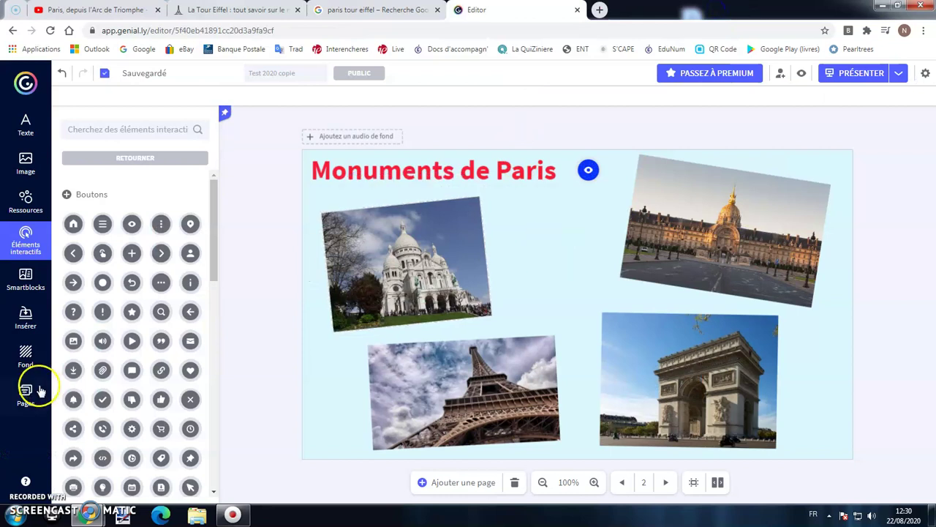
pyautogui.click(27, 394)
pyautogui.click(131, 384)
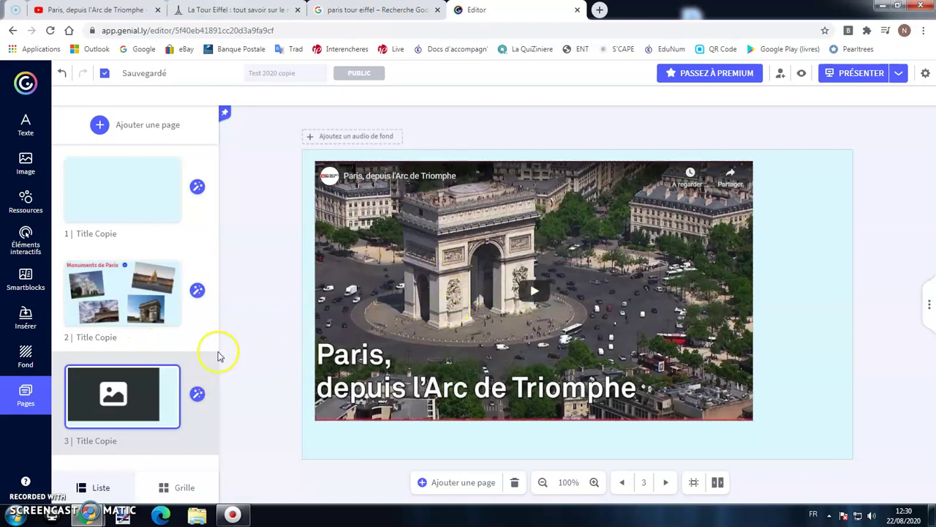
pyautogui.click(160, 316)
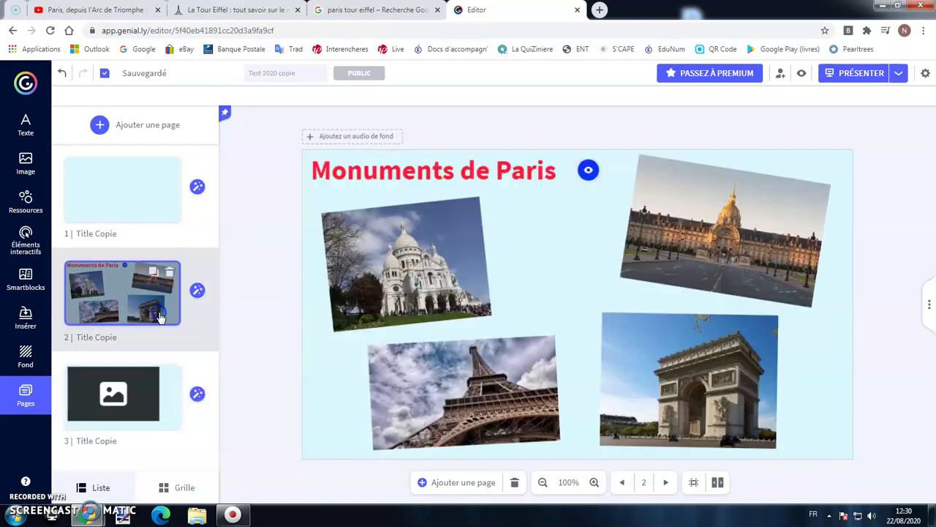
# - Replace the Arc de Triomphe image's pop-up window with a page link (Aller à la page) to page 3 and save it
pyautogui.click(688, 359)
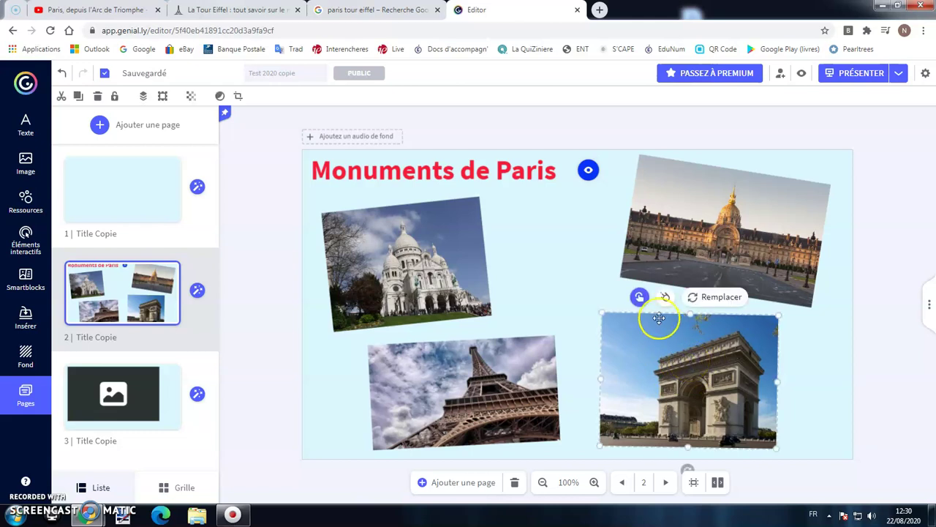
pyautogui.click(638, 297)
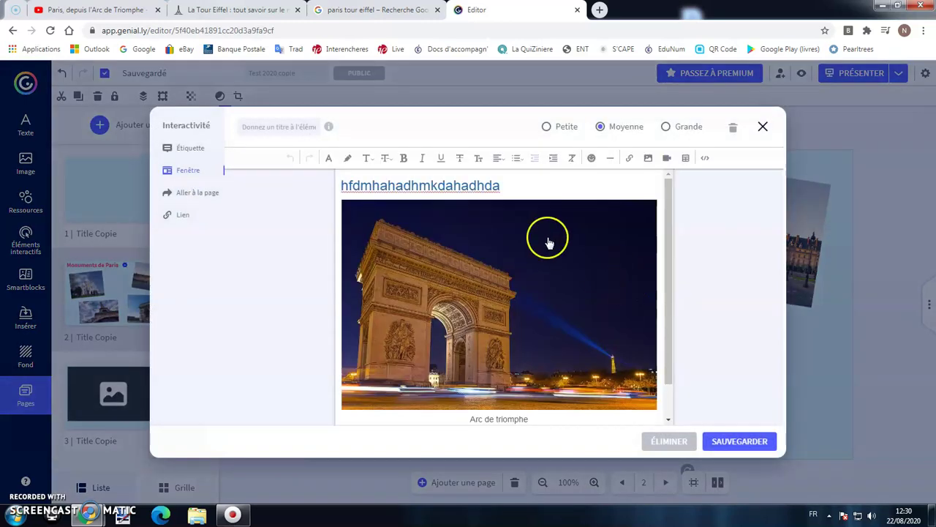
pyautogui.click(188, 199)
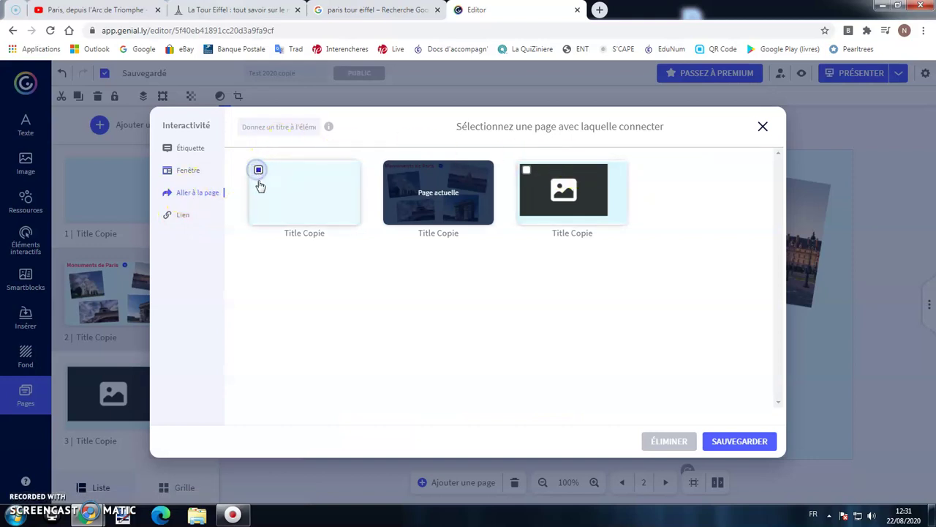
pyautogui.click(528, 169)
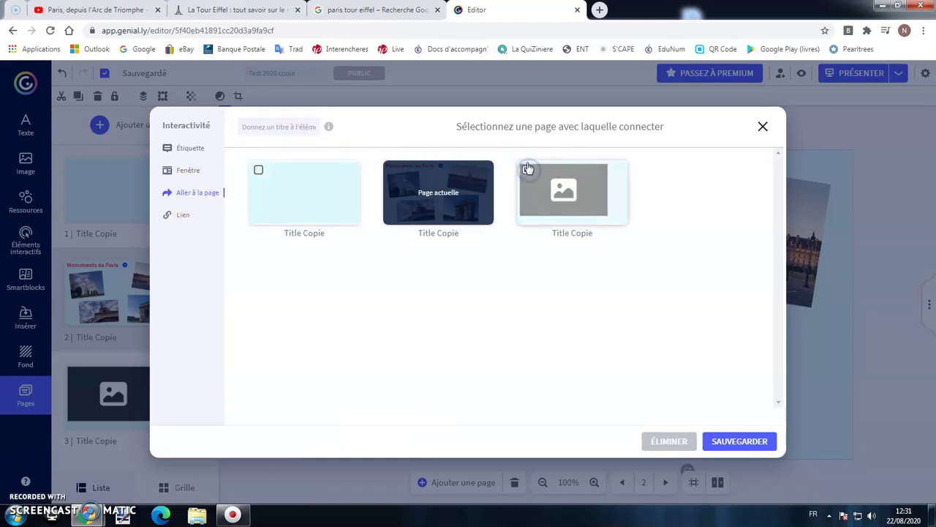
pyautogui.click(733, 442)
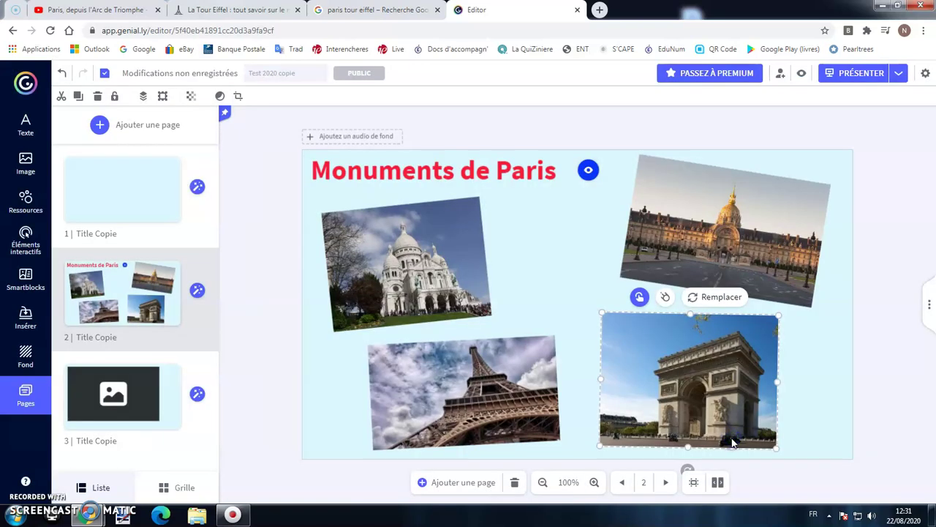
# - Present the Genially, test the Arc de Triomphe image's page link, and return to the editor
pyautogui.click(838, 72)
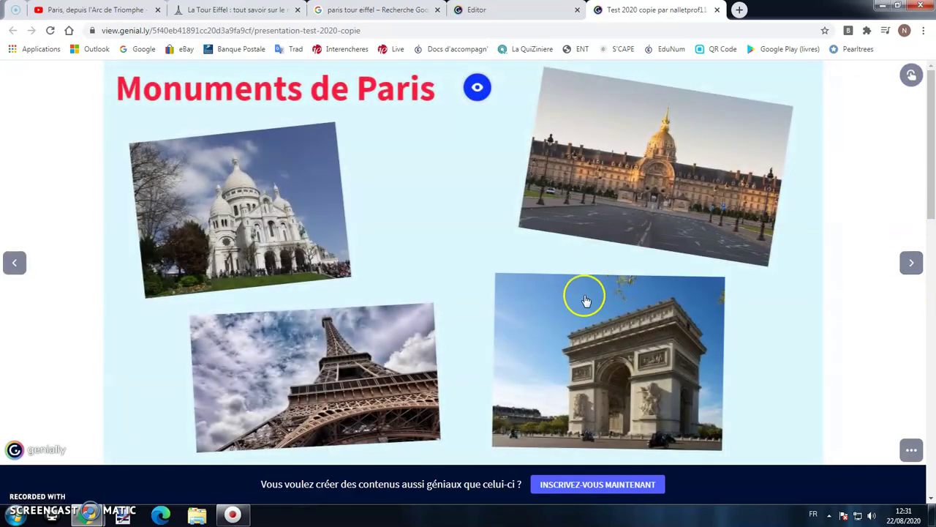
pyautogui.click(593, 315)
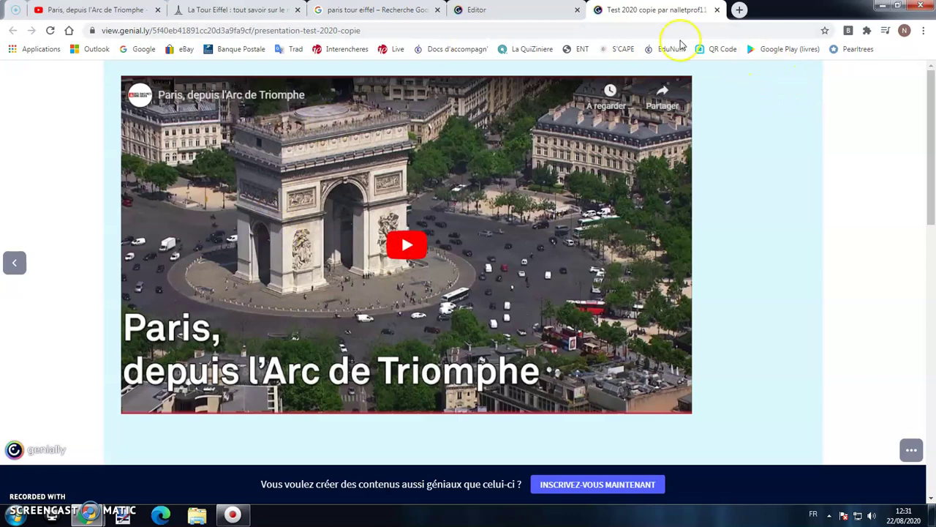
pyautogui.click(718, 10)
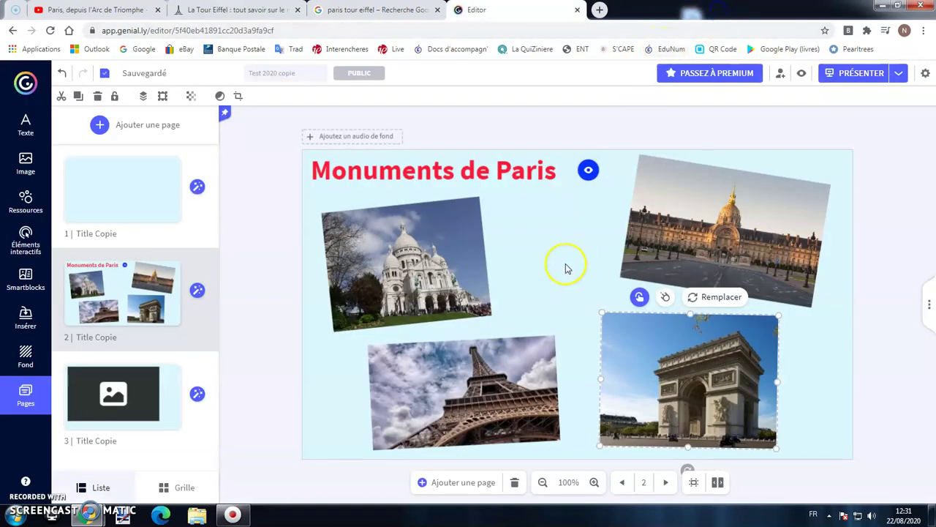
# - Add a left-arrow button to page 3, enlarge it and place it beside the video's upper right corner
pyautogui.click(153, 382)
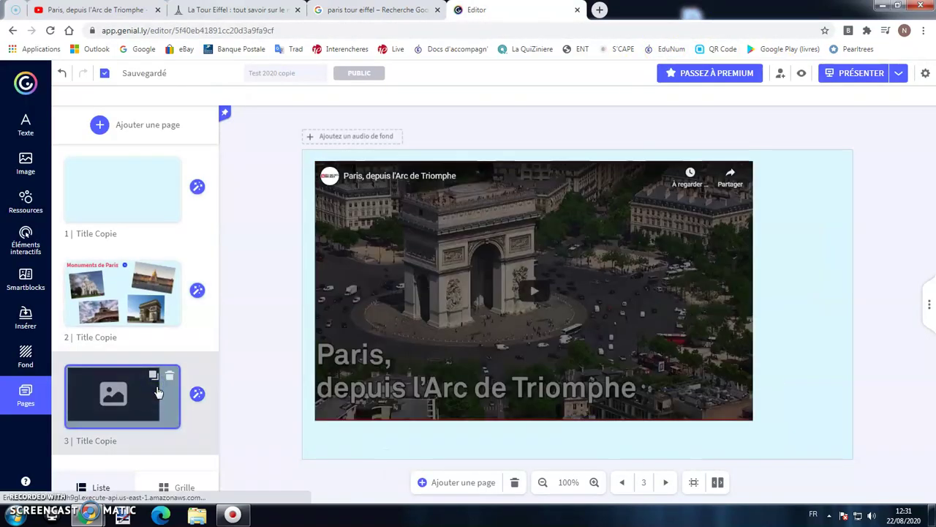
pyautogui.click(24, 238)
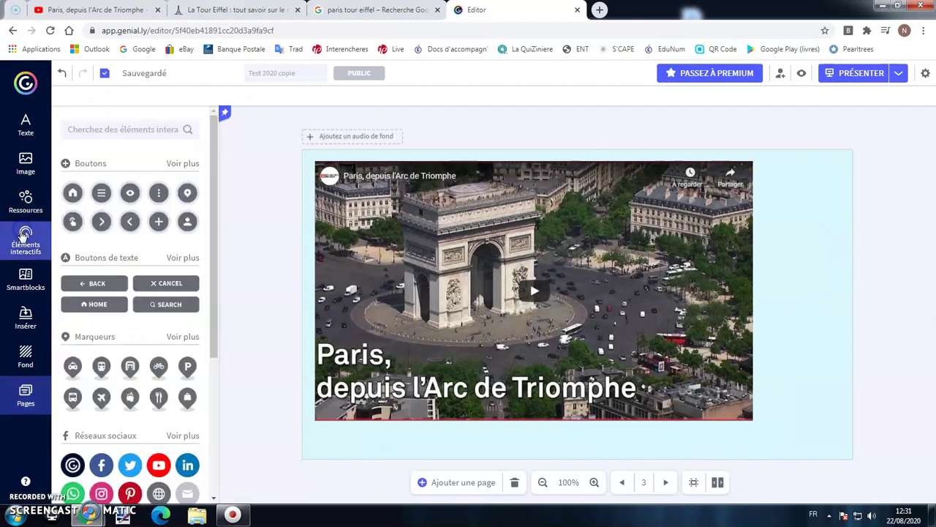
pyautogui.click(128, 223)
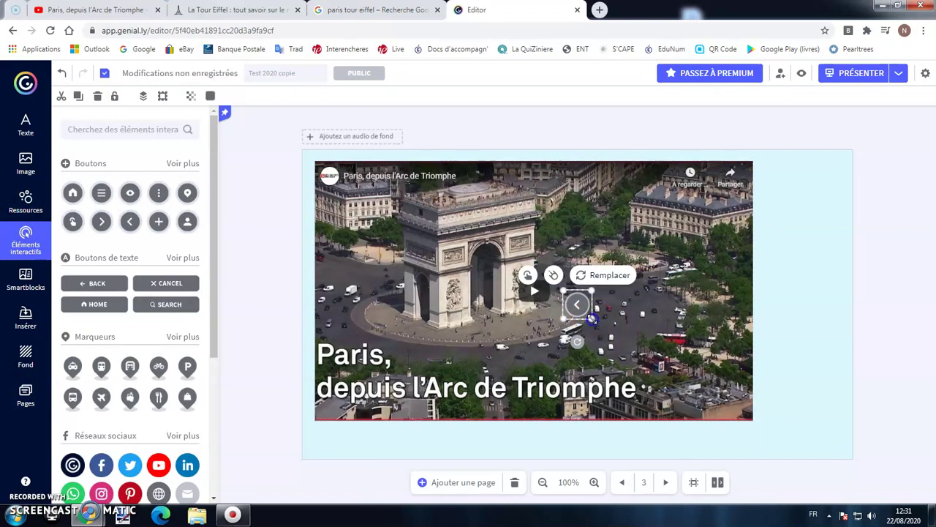
pyautogui.moveTo(607, 333); pyautogui.dragTo(830, 188)
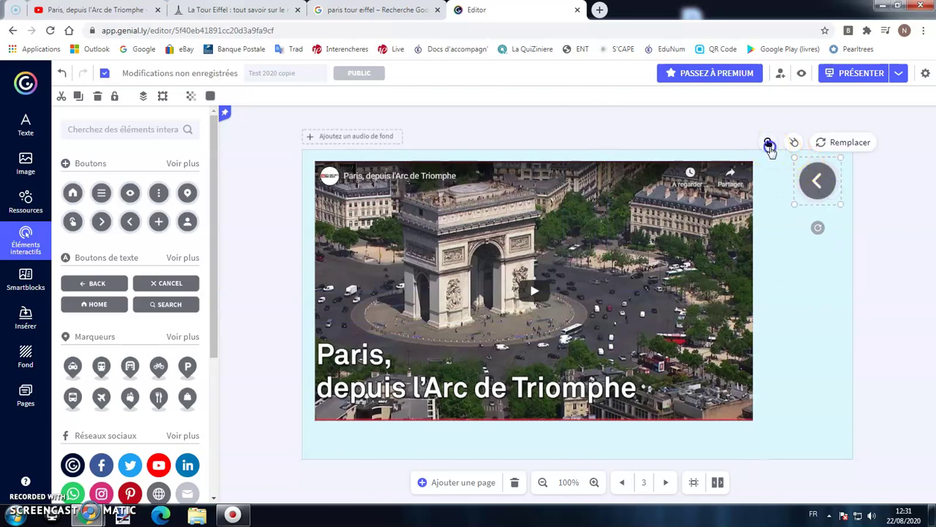
# - Link the arrow button on page 3 to the "Monuments de Paris" page with Aller à la page and save
pyautogui.click(770, 146)
pyautogui.click(524, 249)
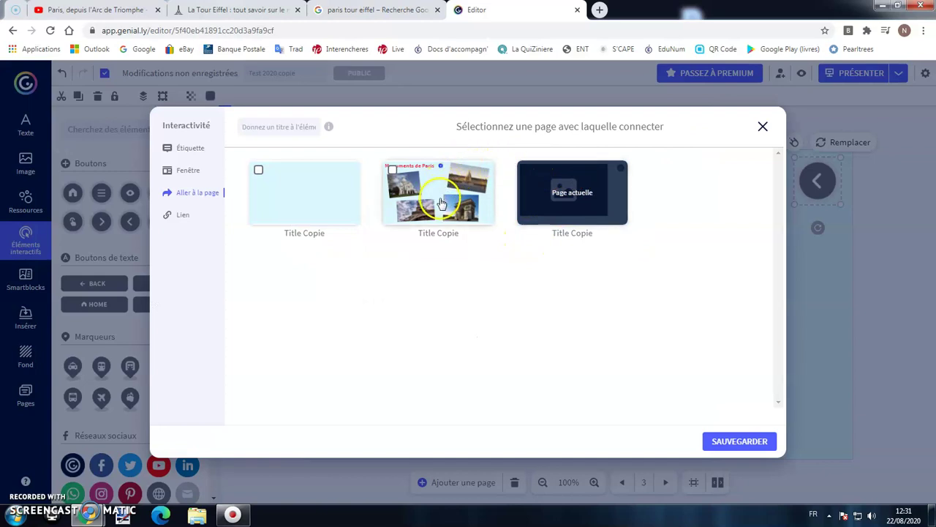
pyautogui.click(393, 170)
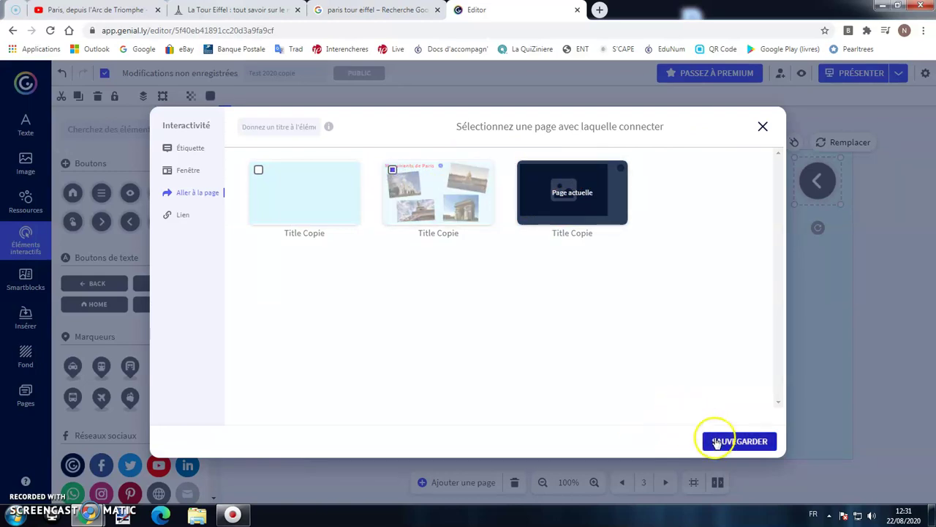
pyautogui.click(739, 441)
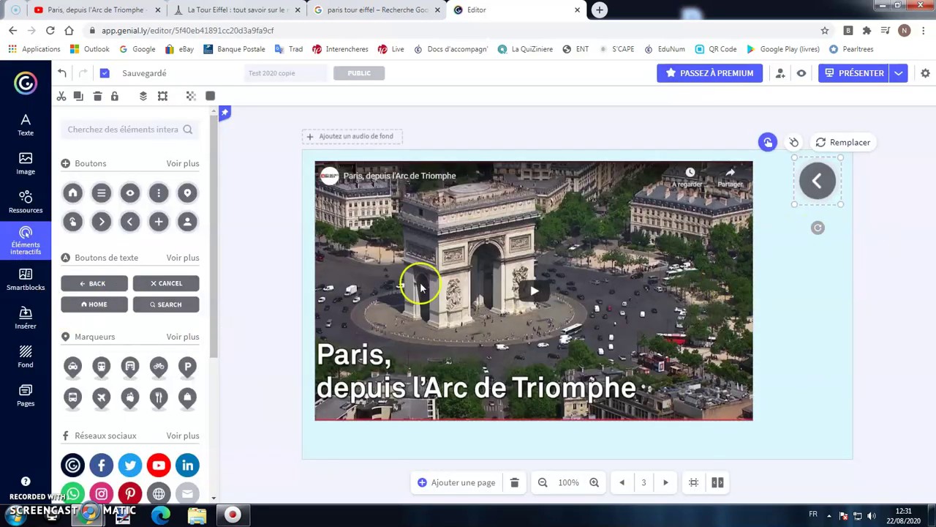
# - Present the Genially, follow the Arc de Triomphe link, briefly play the video, test the back arrow, and return to the editor
pyautogui.click(862, 76)
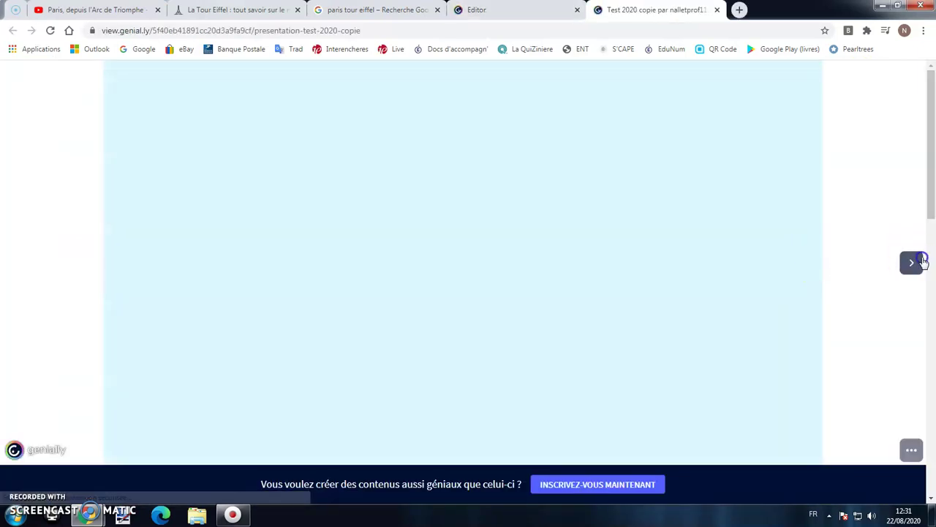
pyautogui.click(922, 262)
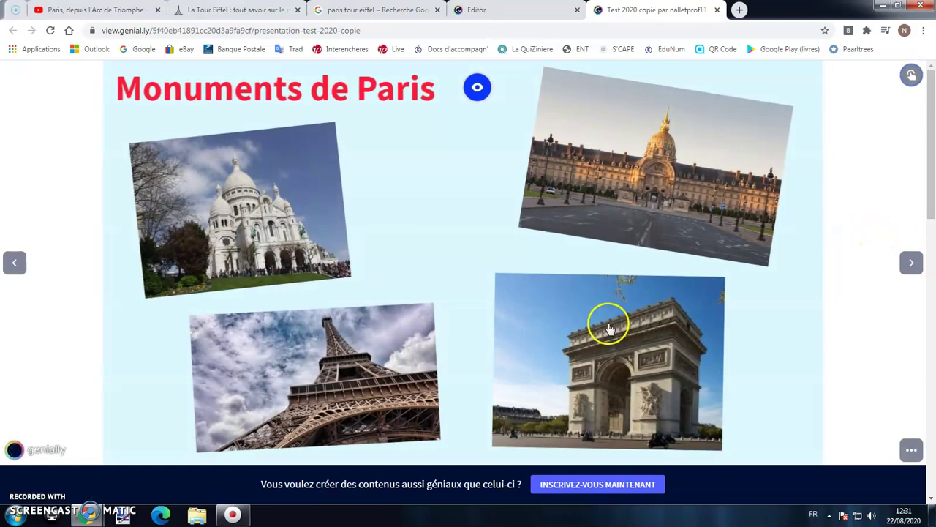
pyautogui.click(610, 328)
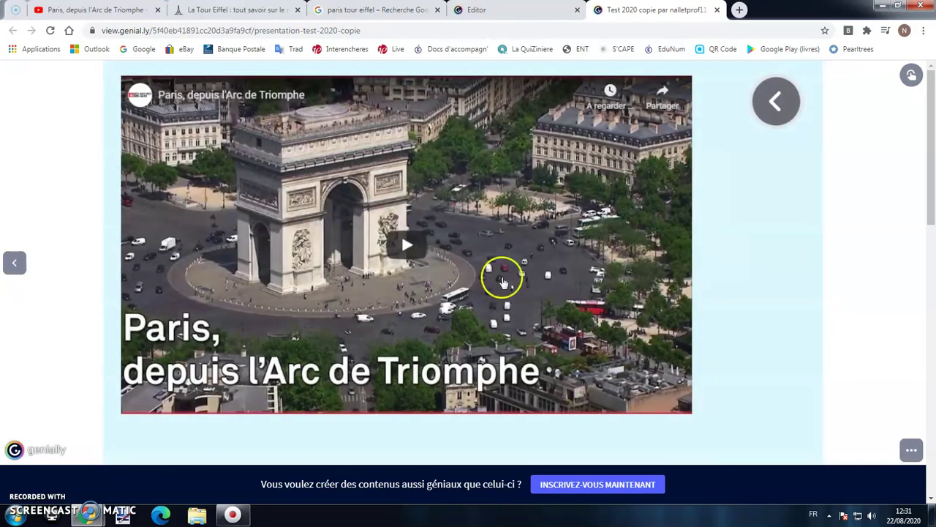
pyautogui.click(401, 244)
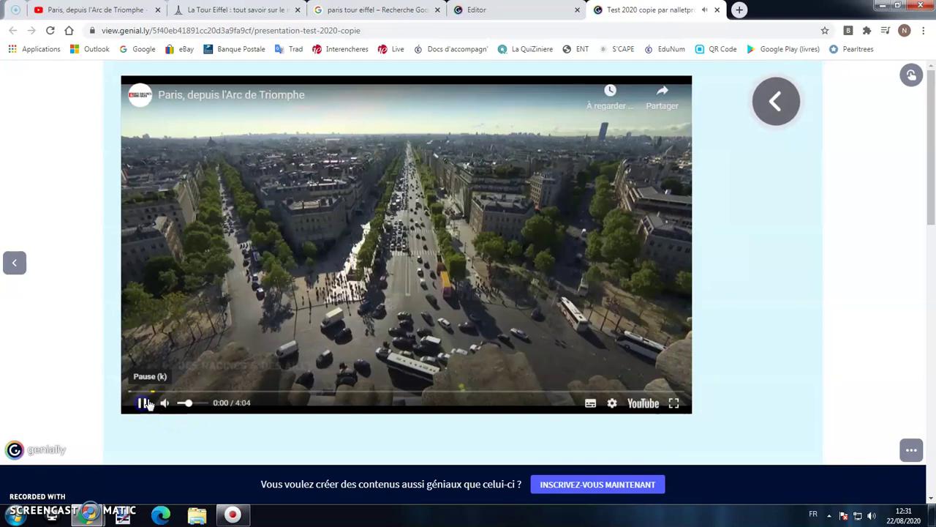
pyautogui.click(146, 403)
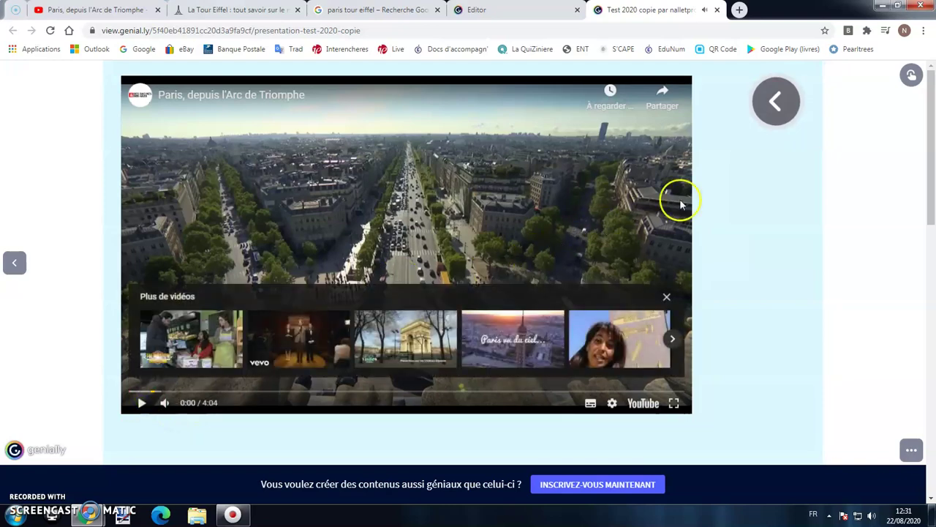
pyautogui.click(776, 97)
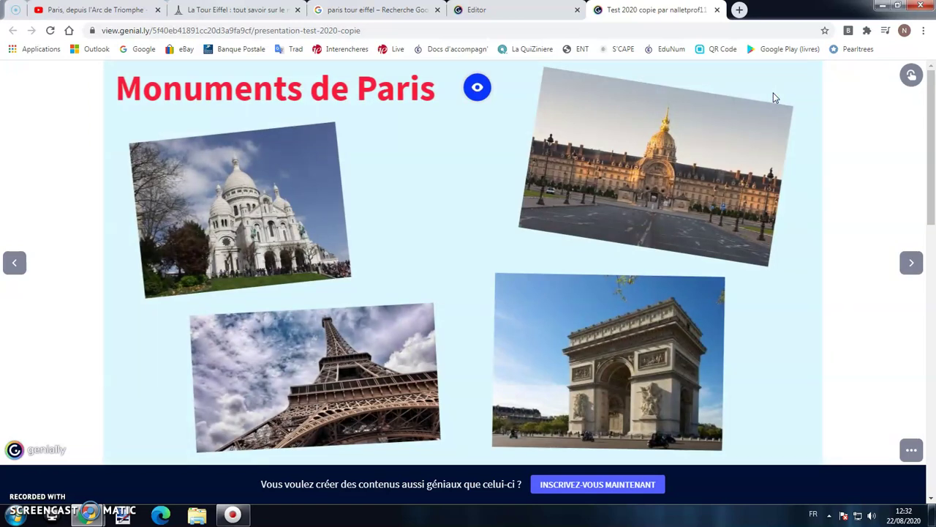
pyautogui.click(717, 10)
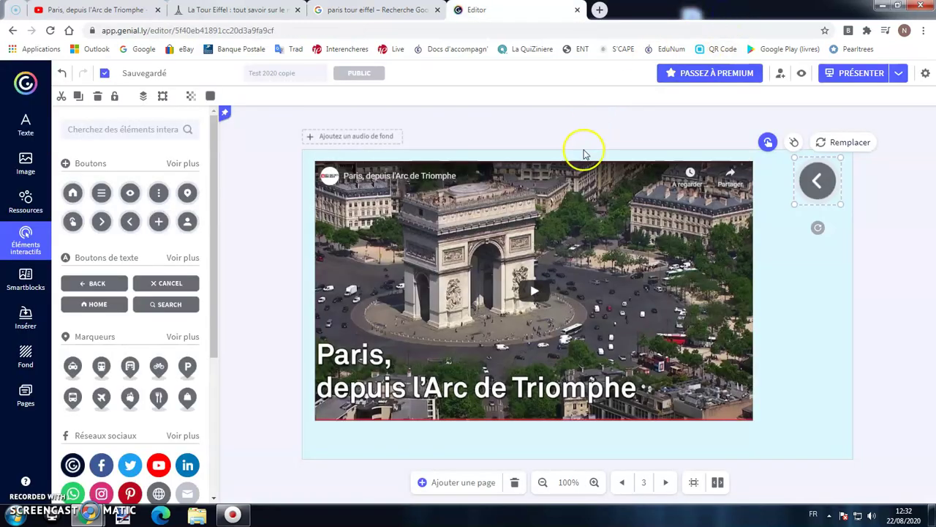